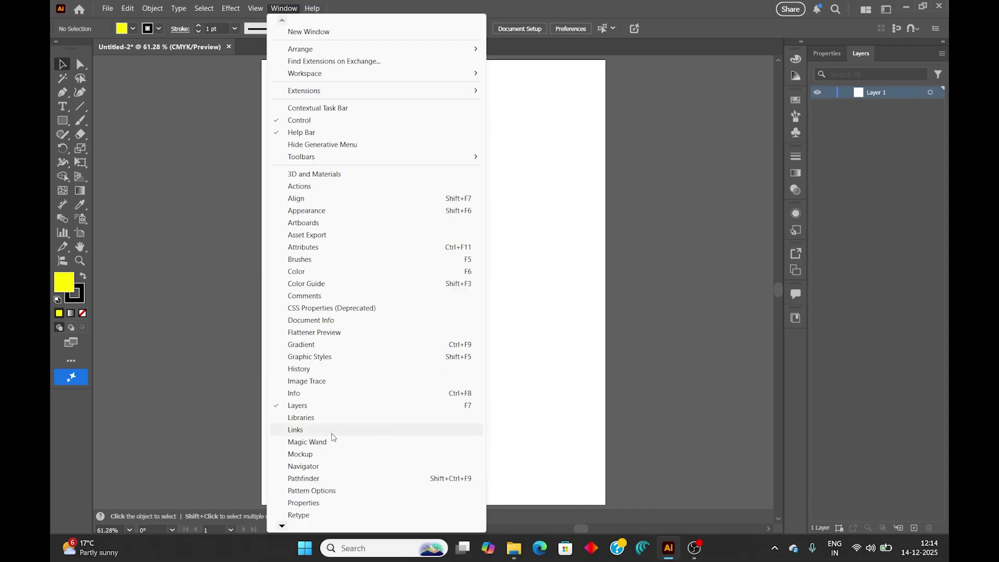
- Hide the Layers panel and show it again
click(321, 406)
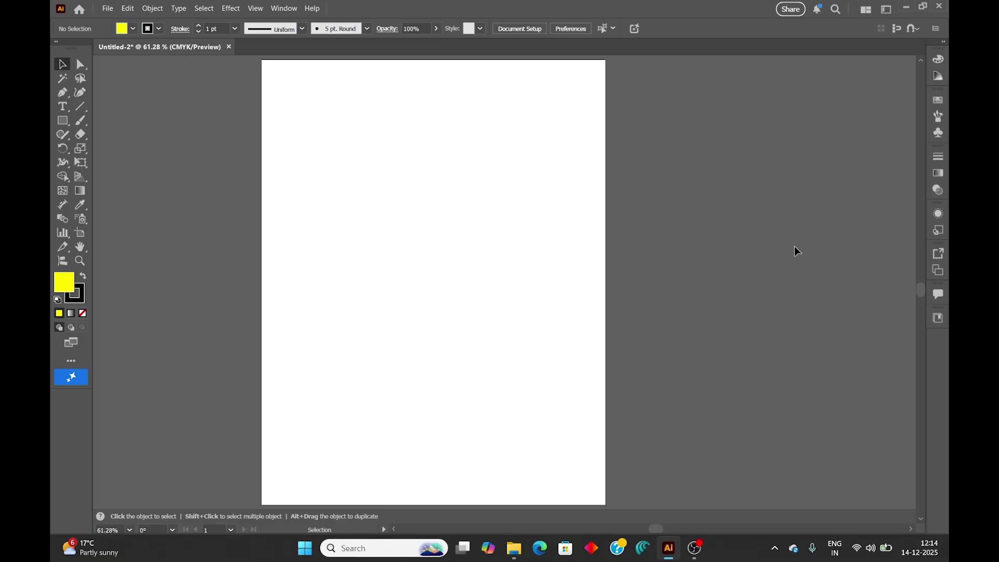
click(287, 8)
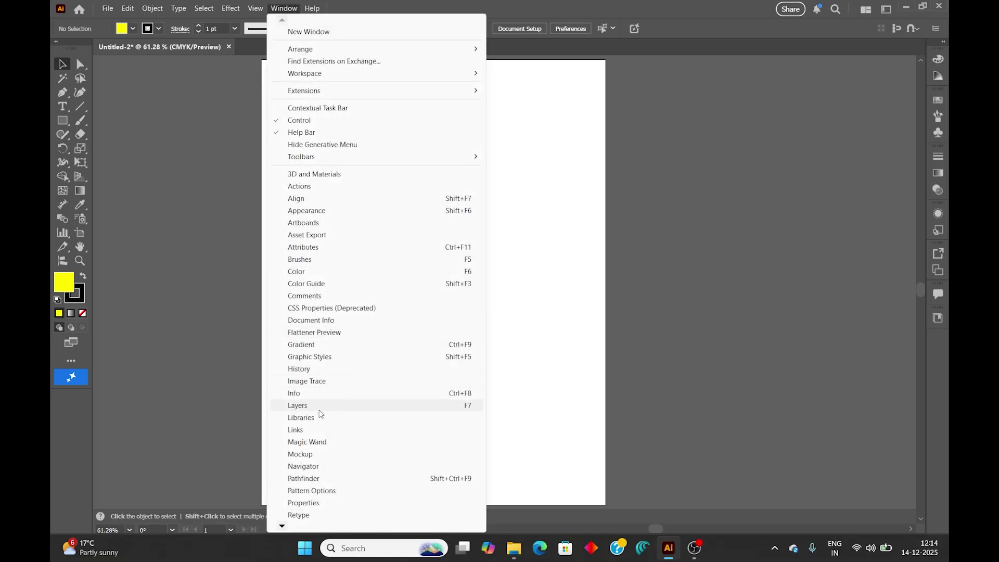
click(457, 405)
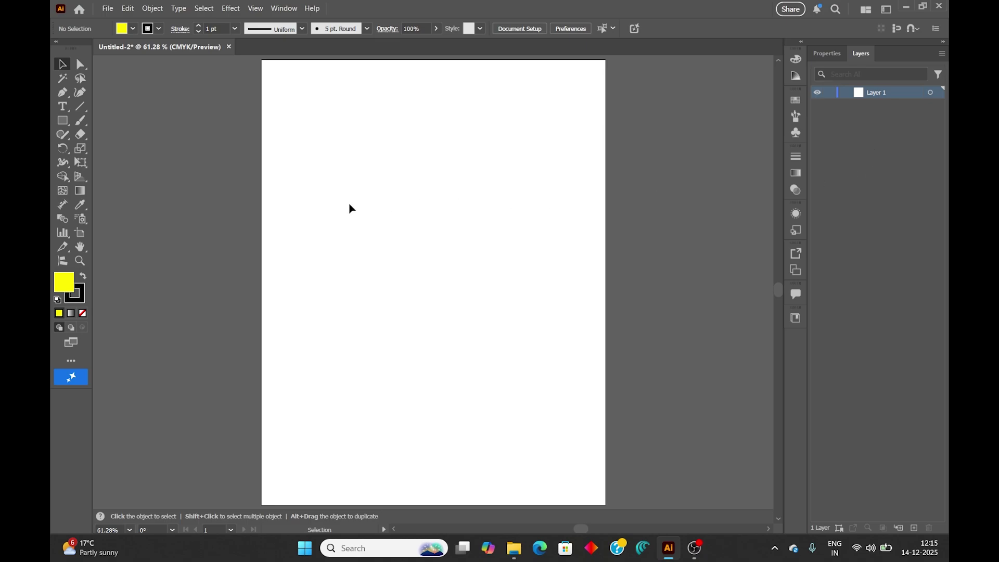
- Draw two yellow rectangles: a wide one in the artboard's upper half and a smaller one, about 97 × 130 pt, below and right of it
click(63, 120)
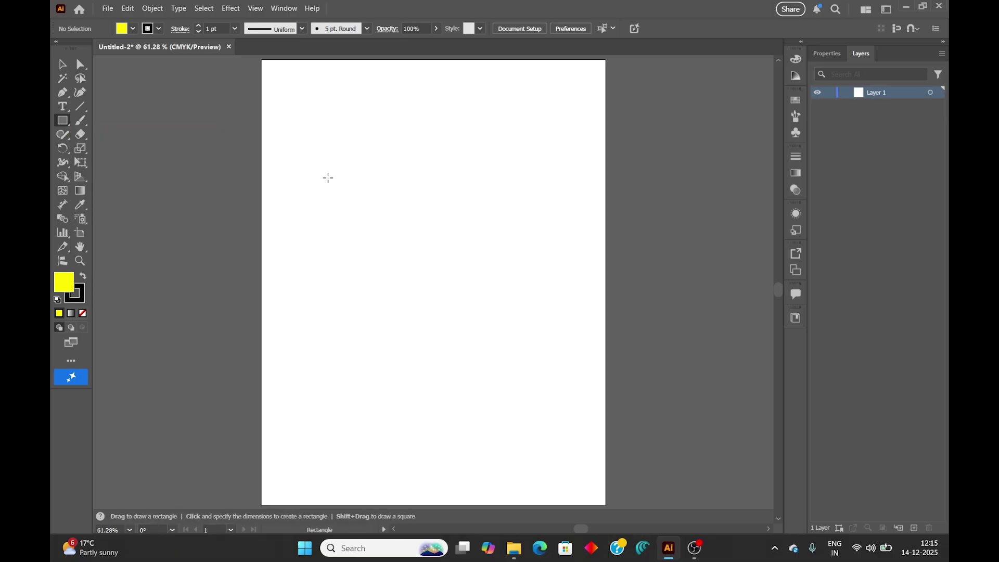
drag(324, 167, 427, 245)
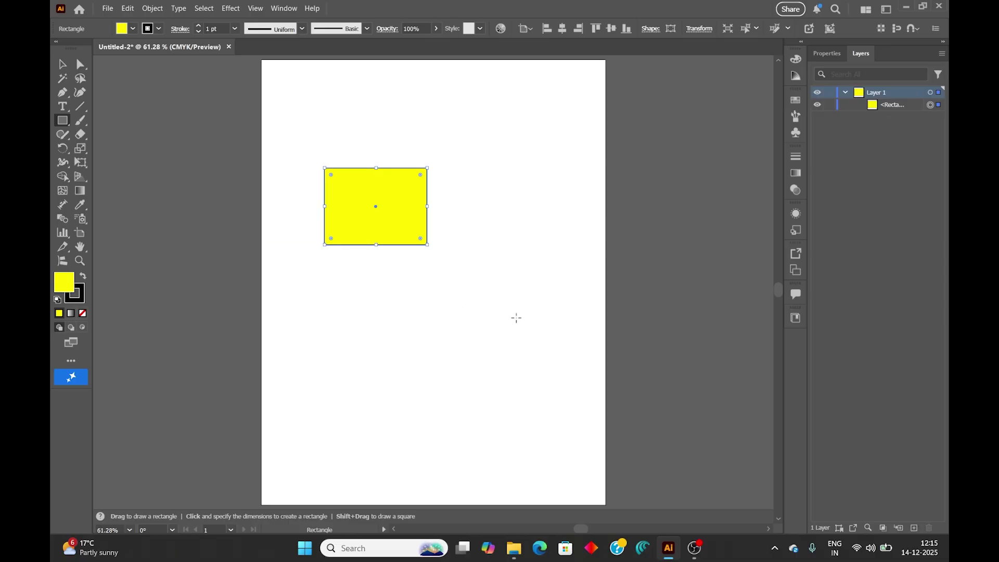
drag(462, 269, 517, 342)
- Fill the smaller, lower rectangle with crimson
click(136, 29)
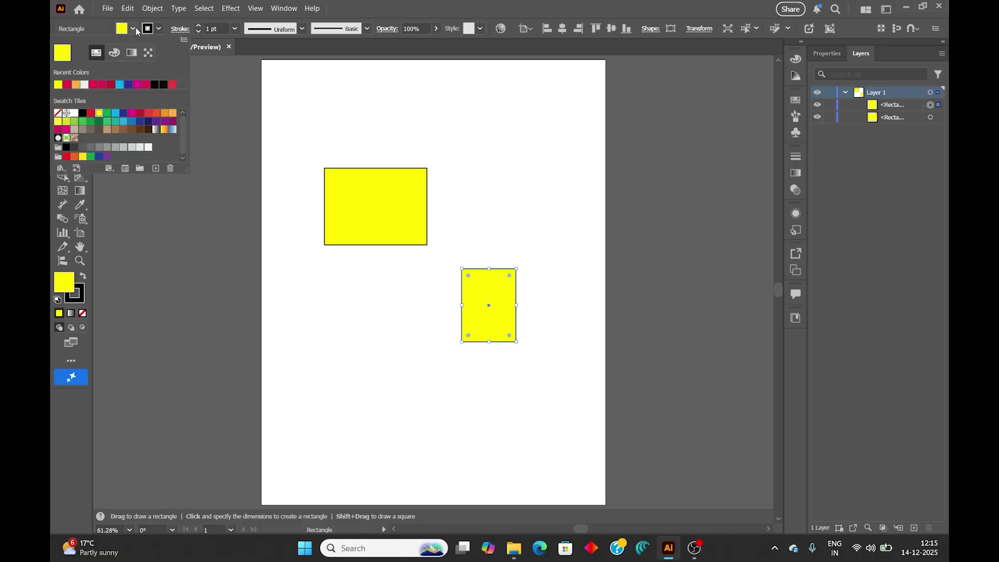
click(102, 84)
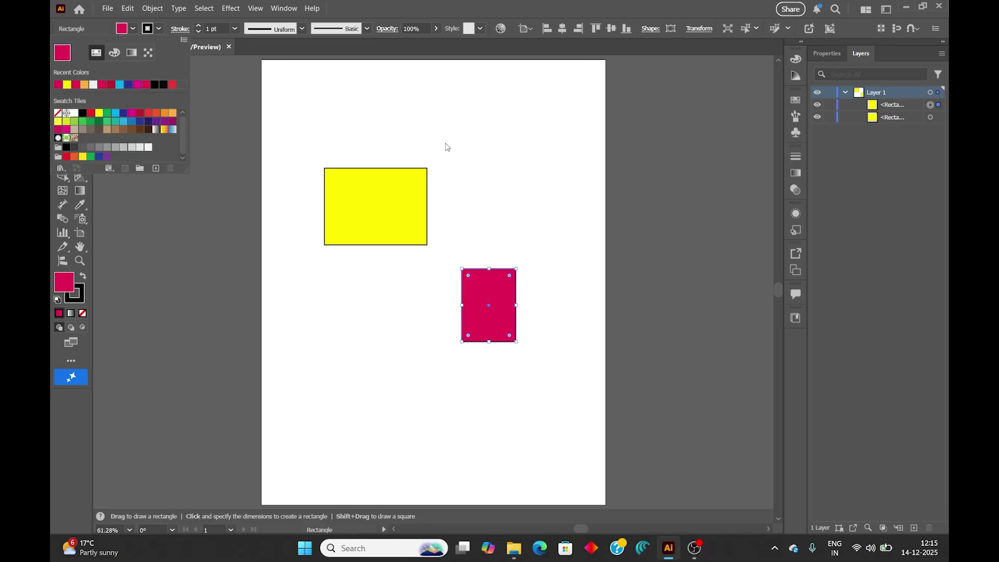
click(281, 229)
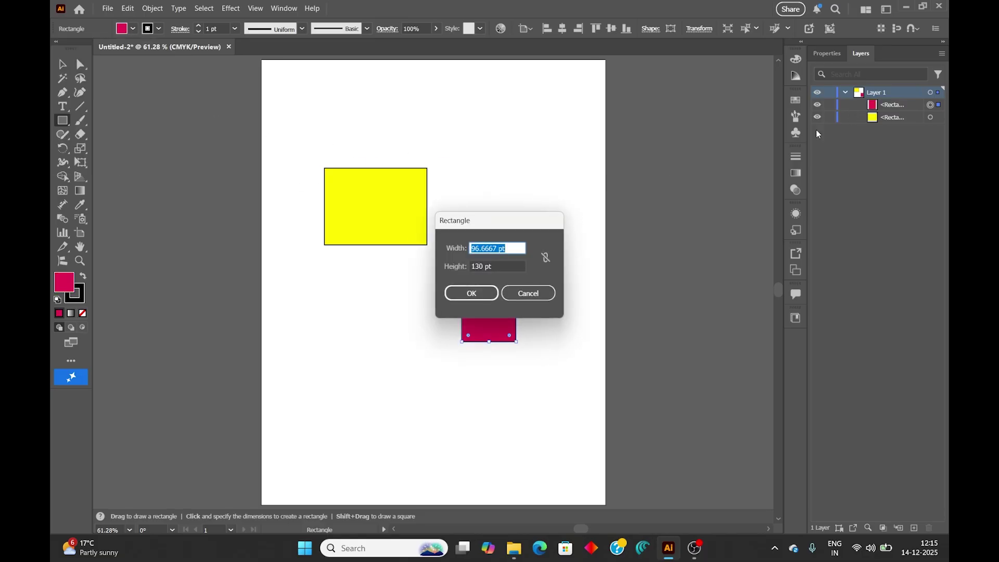
key(Escape)
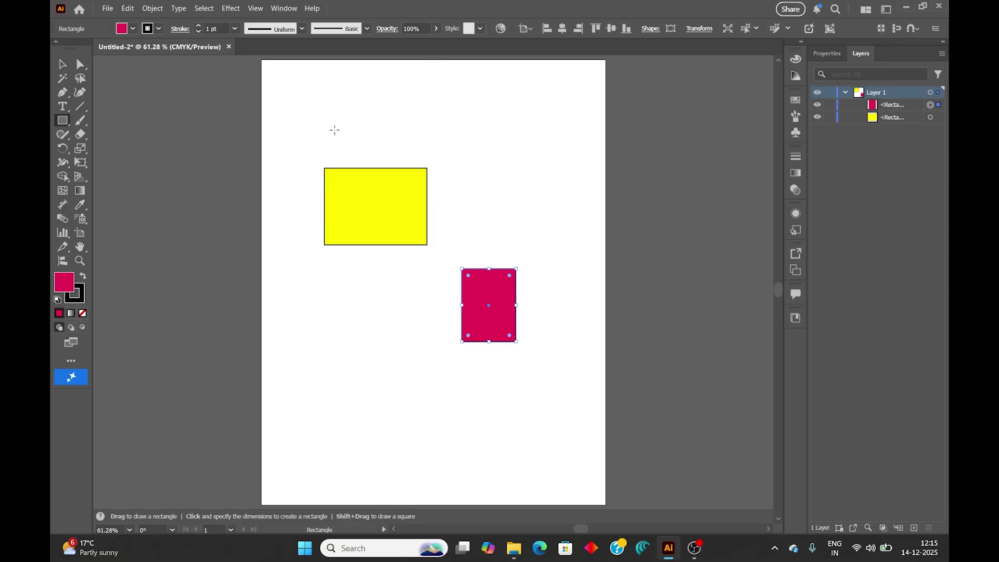
- Draw a third small rectangle to the upper right of the yellow one and fill it with green
drag(455, 136, 502, 195)
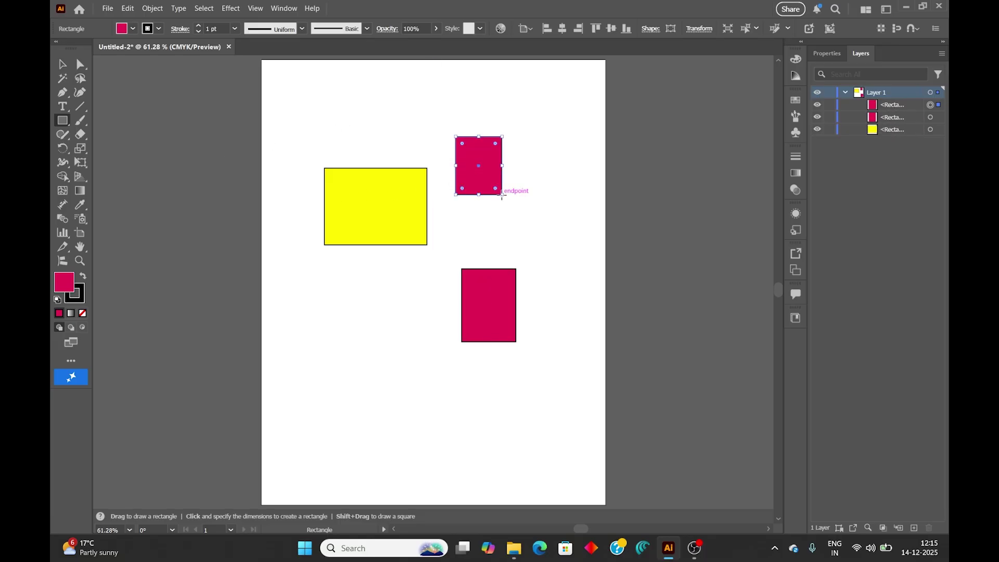
click(133, 30)
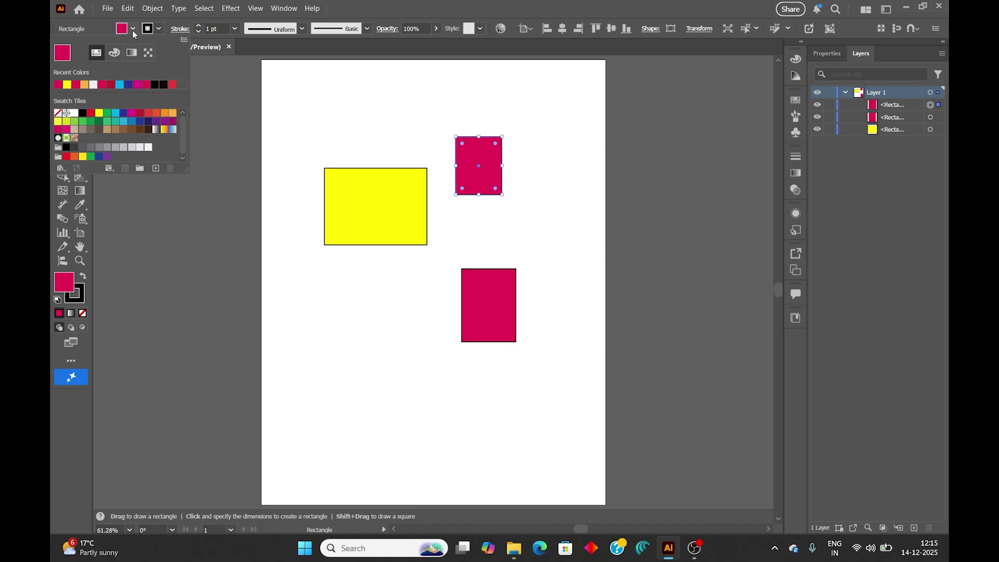
click(108, 114)
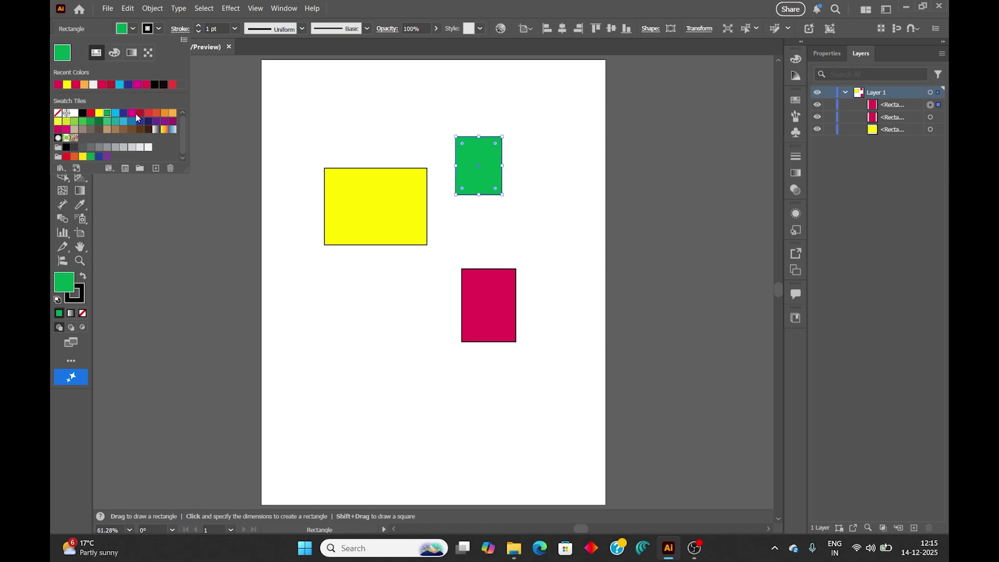
click(355, 114)
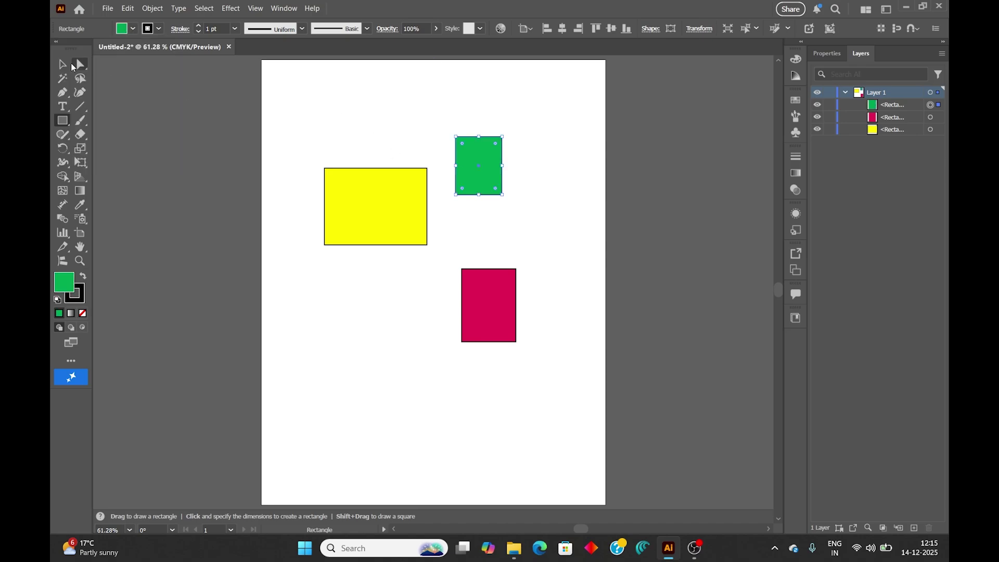
- Move the three rectangles together so that the crimson and green ones overlap the yellow one
click(62, 66)
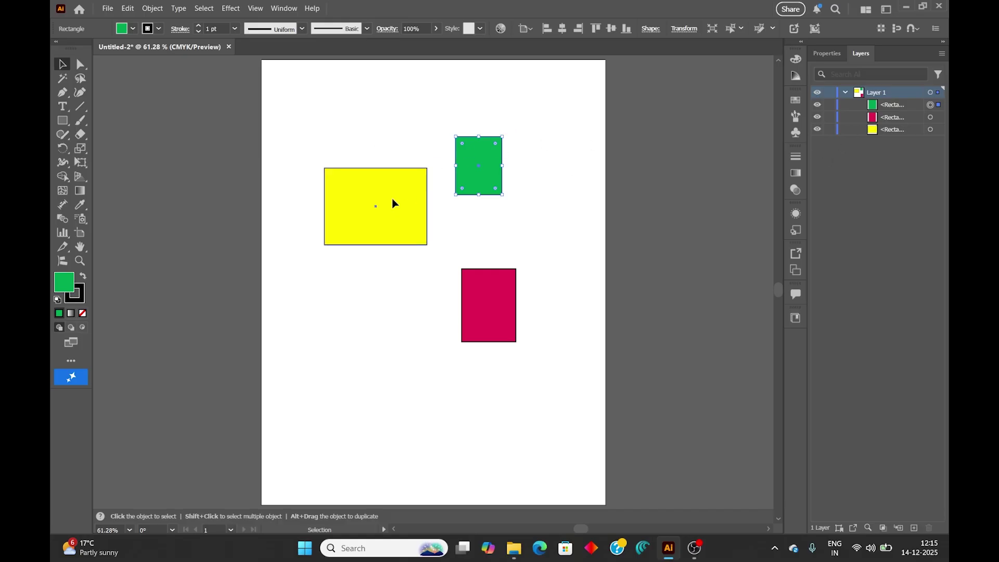
drag(393, 203, 390, 235)
drag(470, 167, 466, 188)
drag(483, 270, 472, 246)
drag(479, 201, 496, 205)
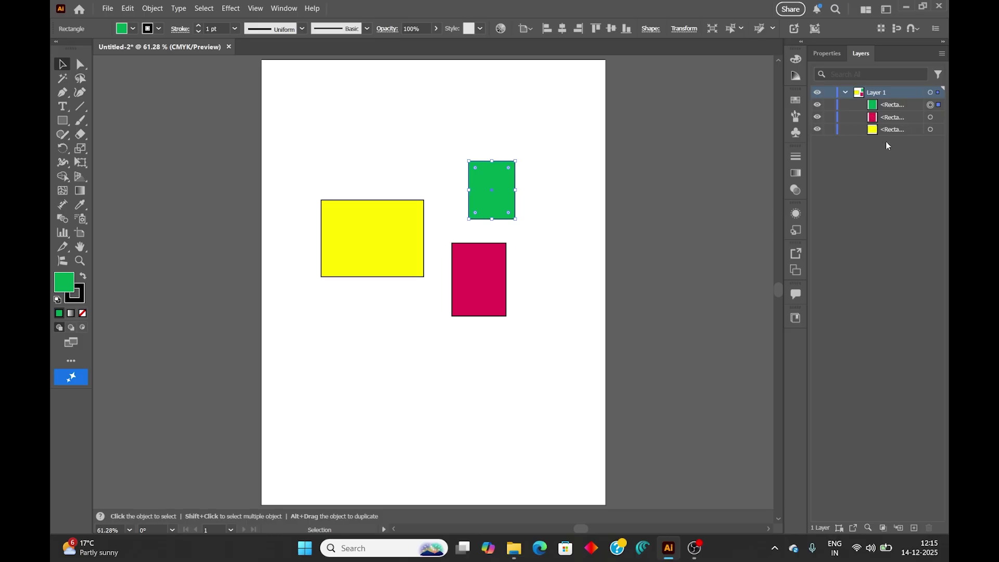
drag(405, 221, 436, 196)
drag(488, 270, 408, 220)
drag(495, 192, 408, 219)
click(467, 305)
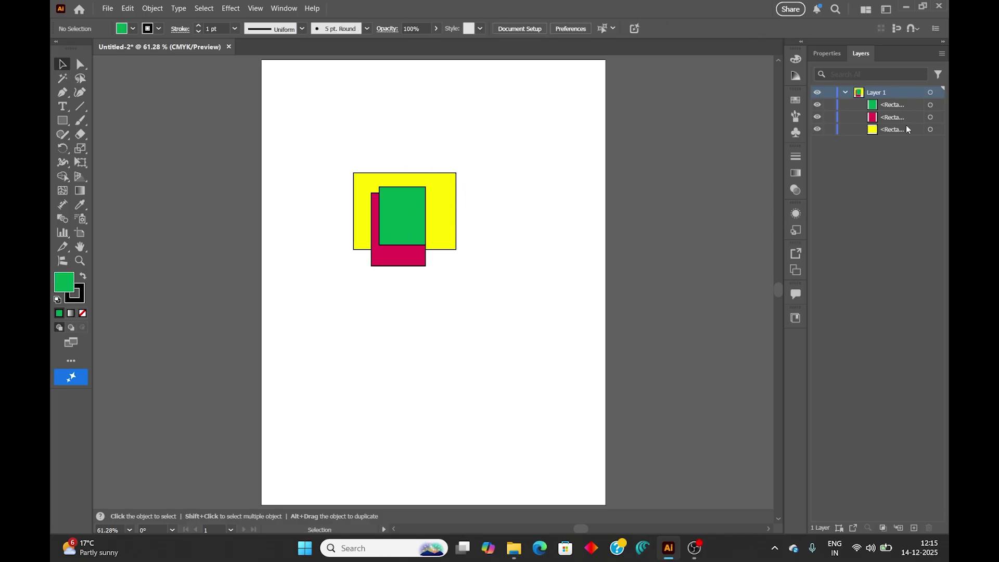
- Shift the crimson rectangle slightly right so it extends past the green rectangle's right edge
drag(391, 263, 397, 259)
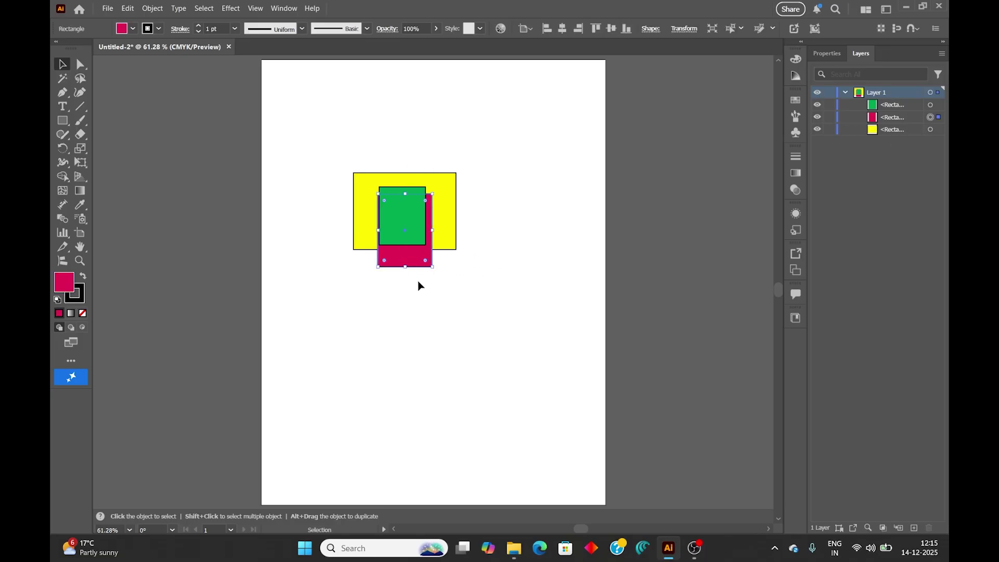
mouse_move(416, 263)
mouse_down()
mouse_move(459, 243)
mouse_move(424, 248)
mouse_move(422, 260)
mouse_up()
click(442, 292)
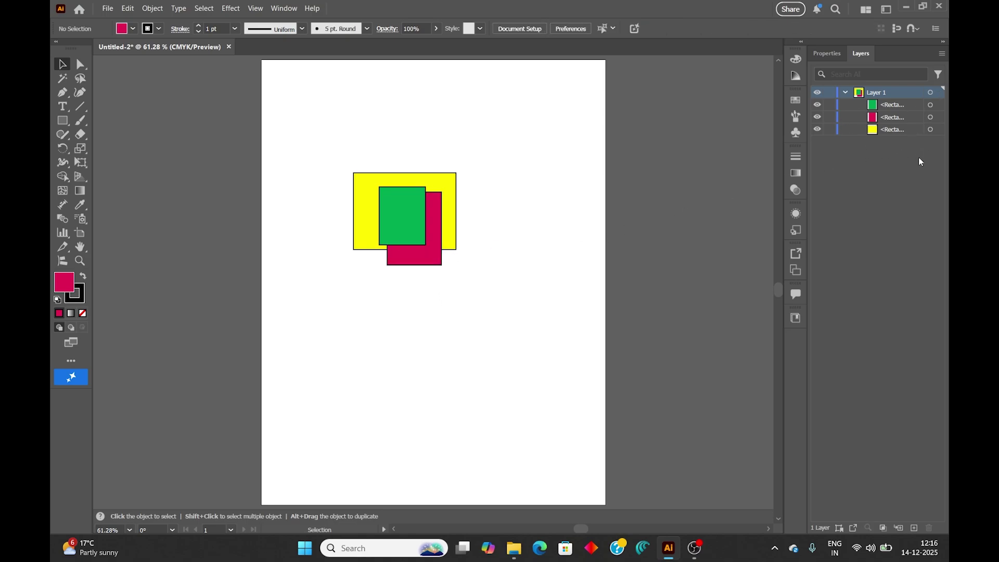
- Bring the crimson rectangle above the green one in Layer 1's stacking order and shift it slightly up and right
click(931, 117)
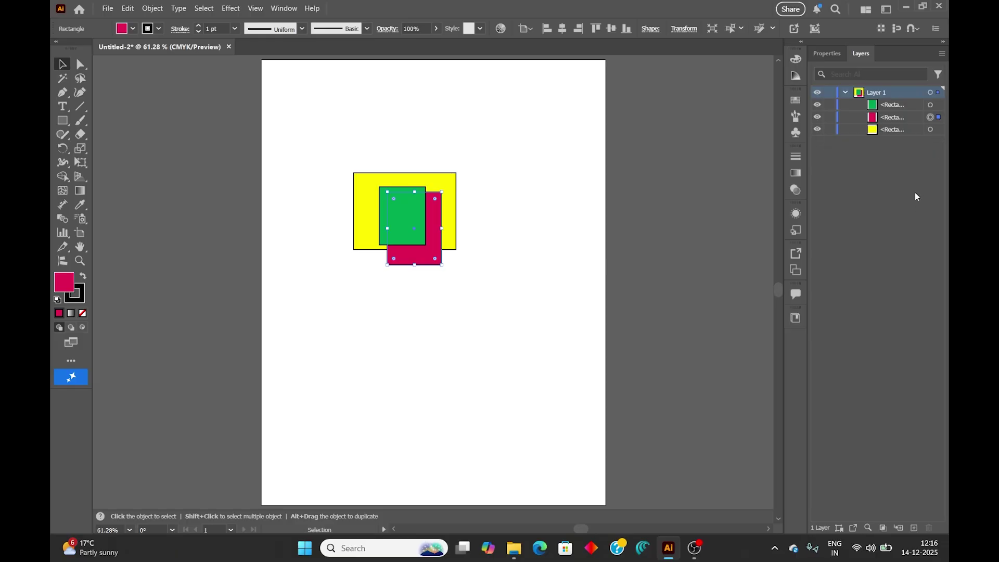
drag(912, 123, 910, 106)
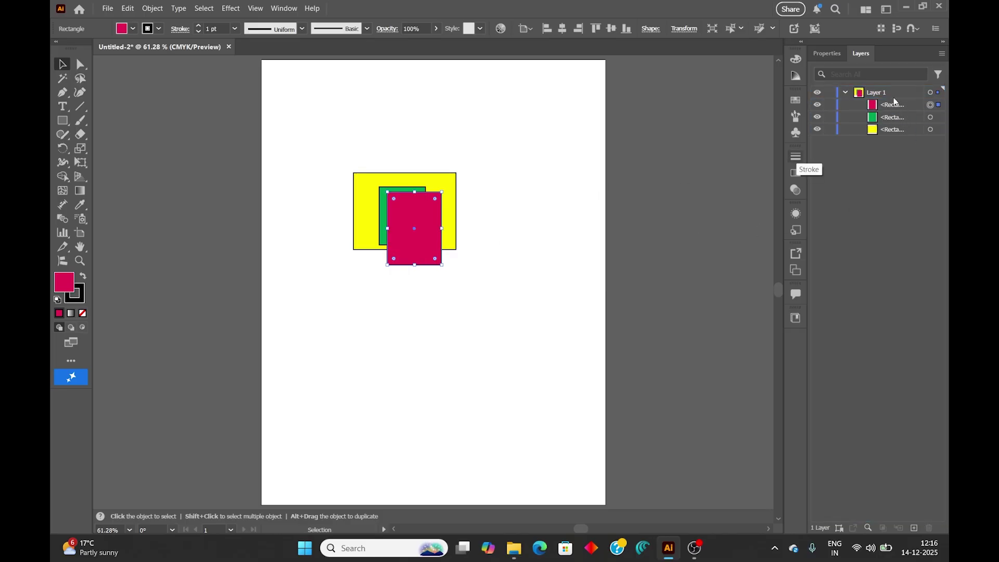
drag(404, 249, 414, 227)
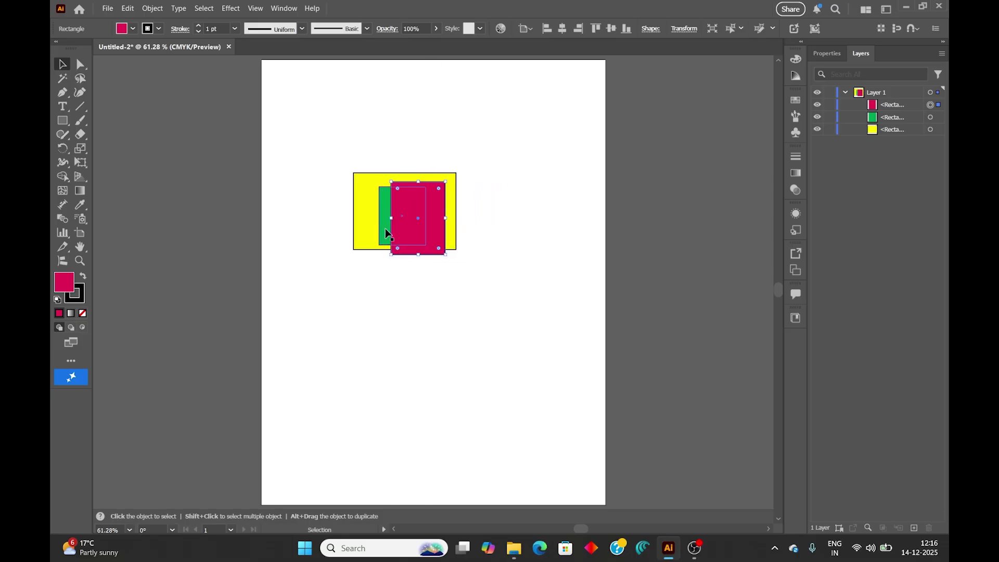
click(420, 298)
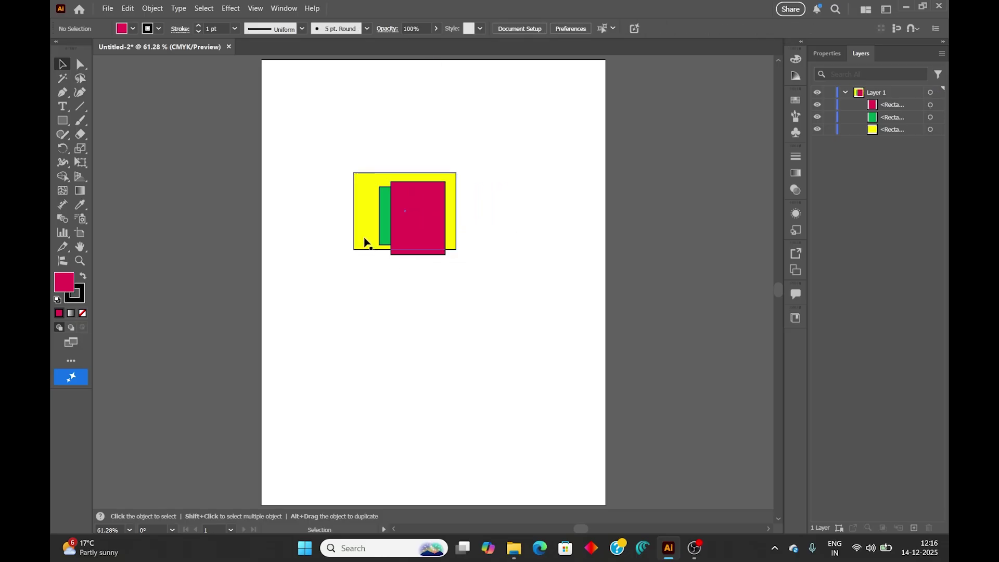
- Bring the yellow rectangle to the top of Layer 1's stacking order and move it down and right over the crimson one
click(931, 130)
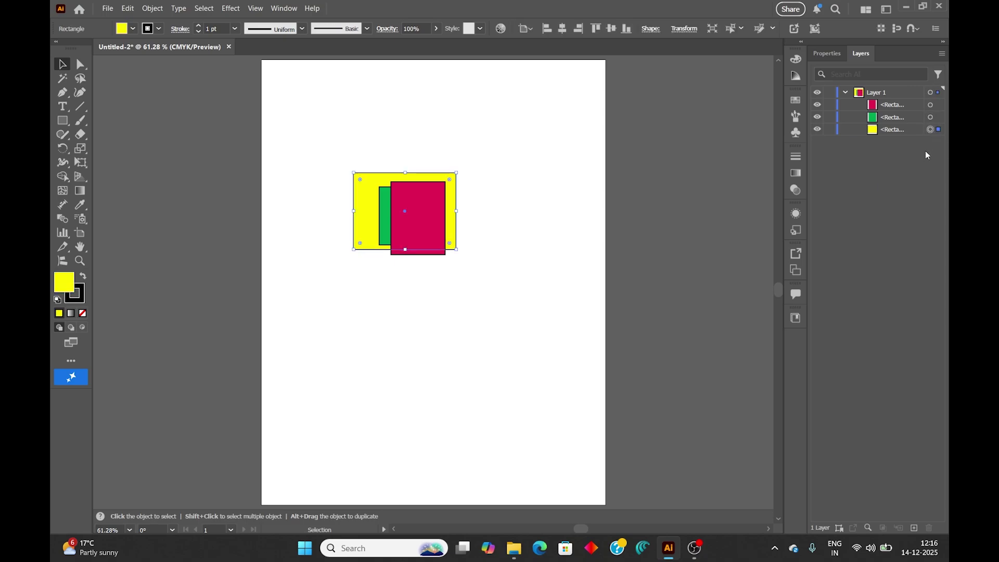
drag(902, 133, 898, 104)
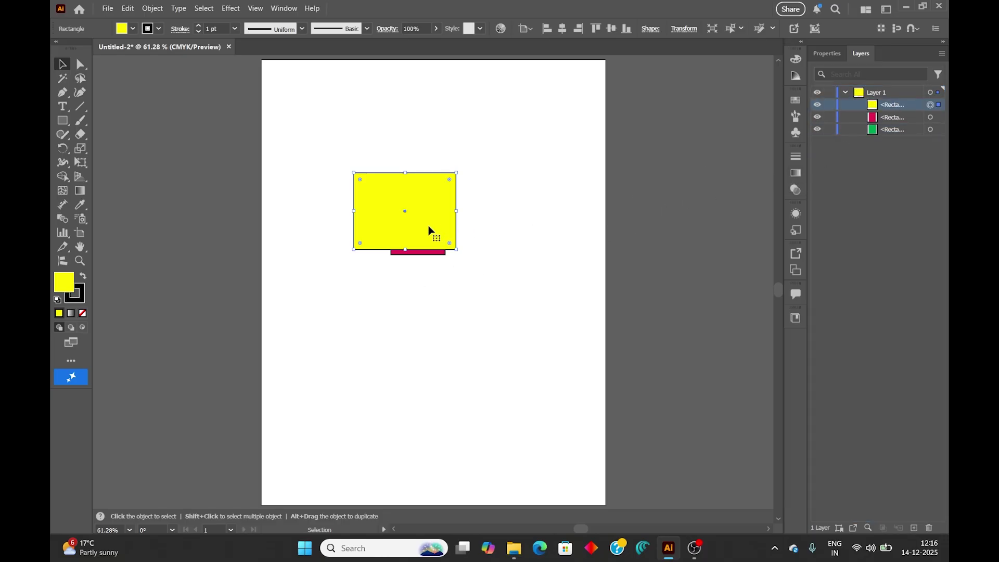
mouse_move(430, 230)
mouse_down()
mouse_move(431, 208)
mouse_move(438, 222)
mouse_up()
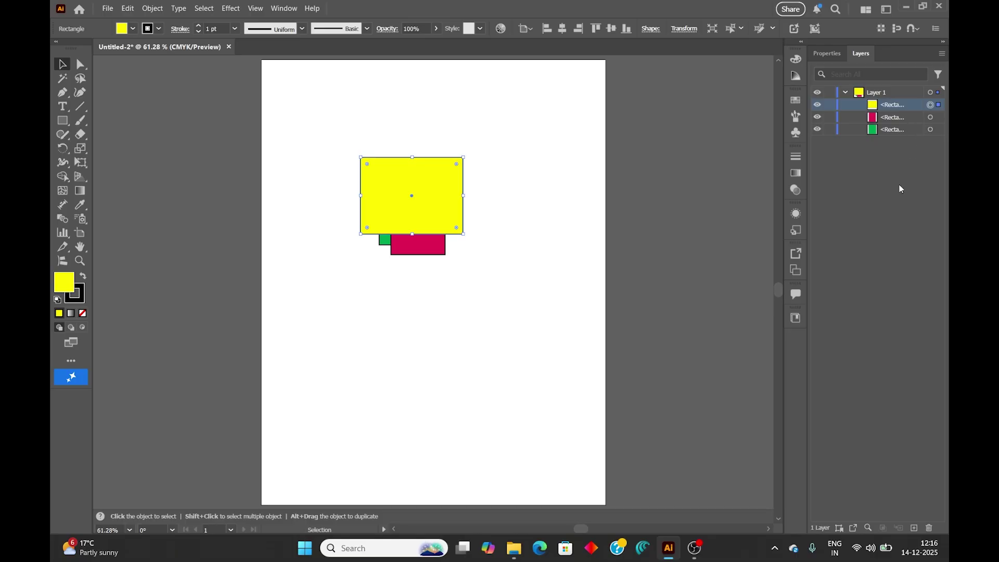
drag(439, 212, 500, 253)
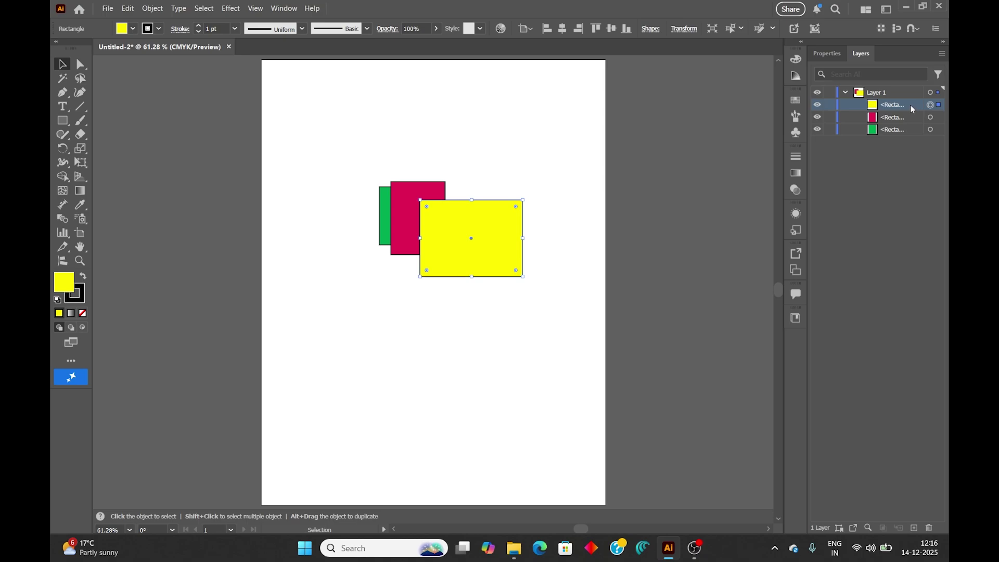
- Send the yellow rectangle to the bottom of Layer 1's stacking order, then reposition it and the crimson rectangle to overlap
drag(931, 106, 903, 136)
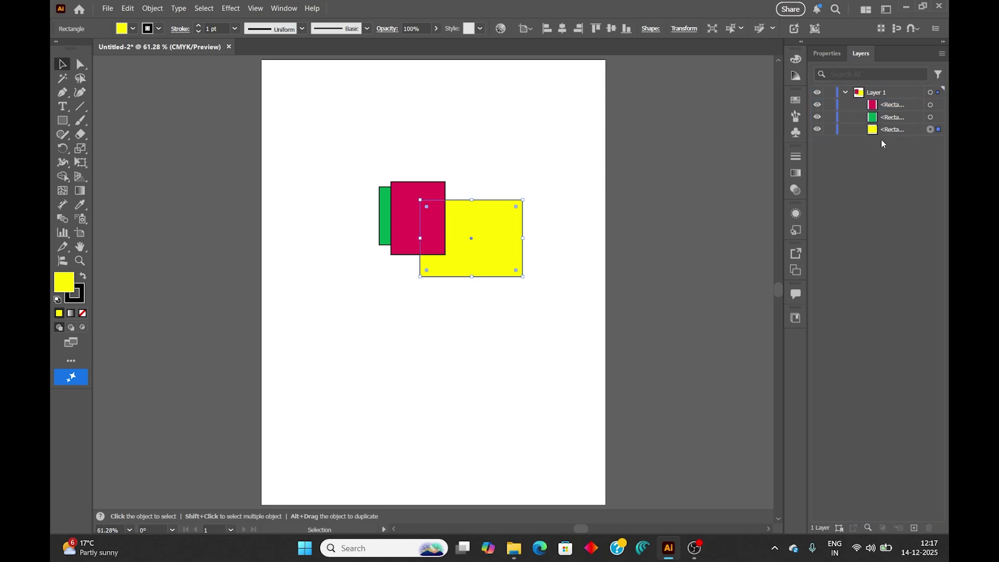
drag(495, 245, 442, 222)
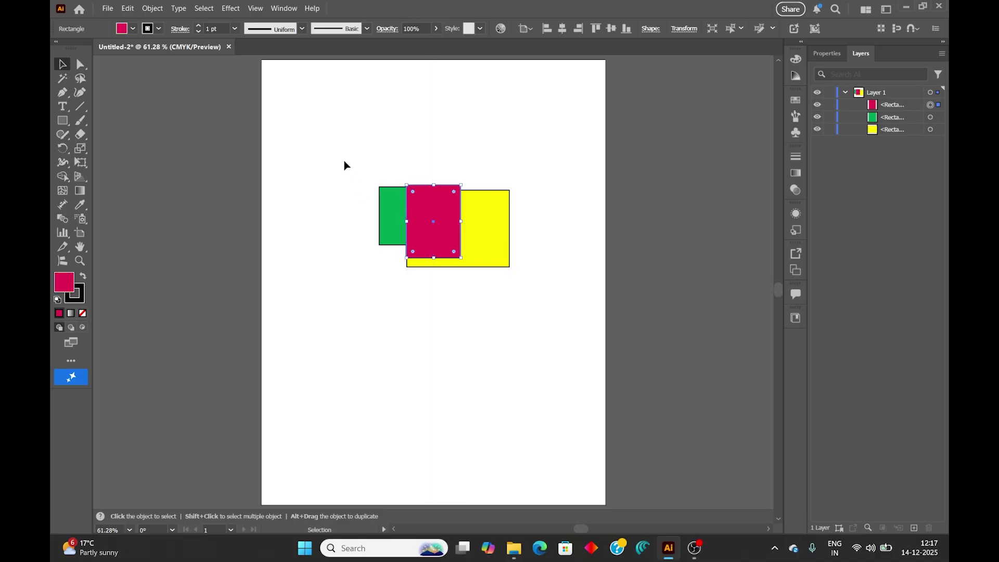
- Group the green, crimson and yellow rectangles, then deselect them
drag(344, 162, 542, 301)
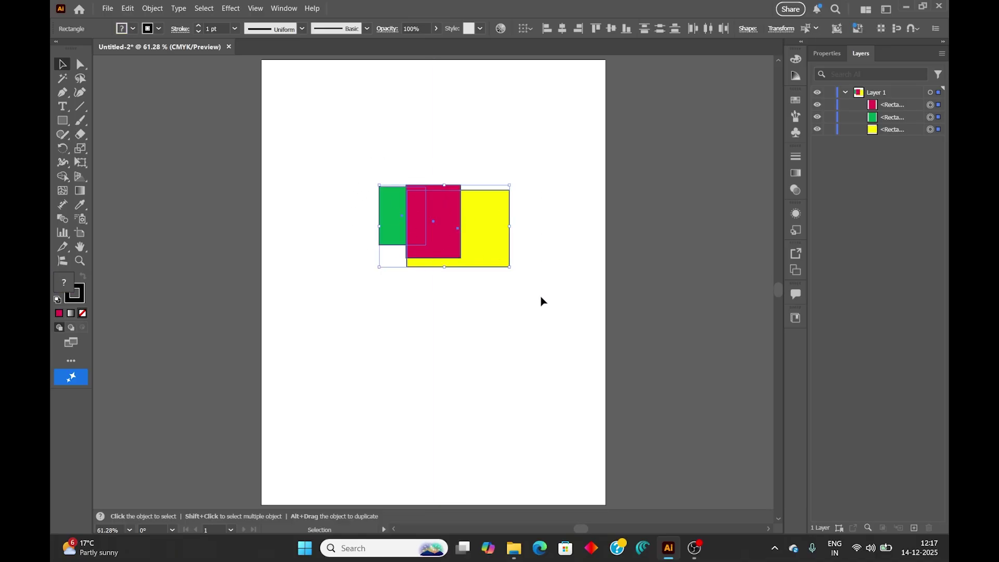
key(a)
key(ctrl+g)
key(v)
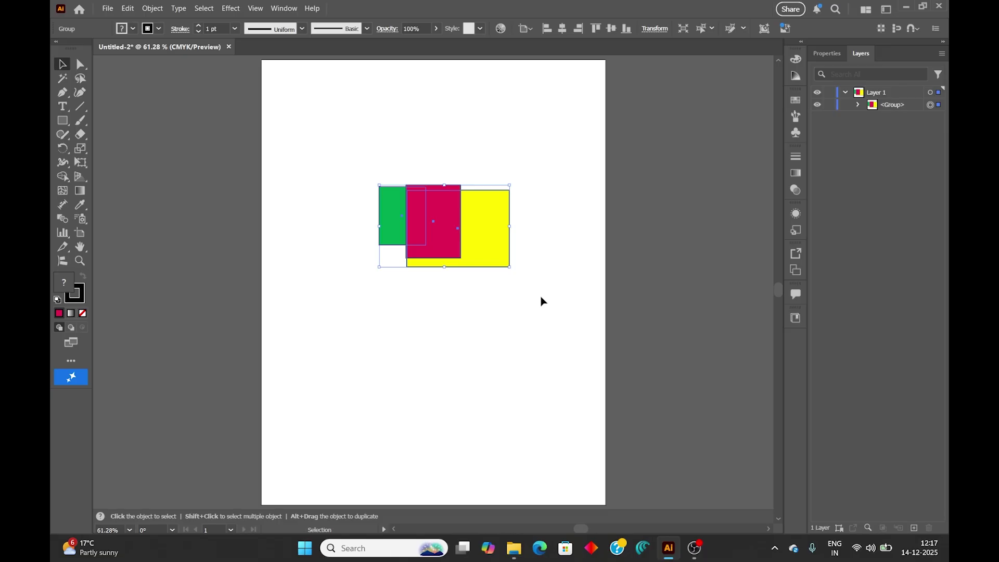
click(541, 301)
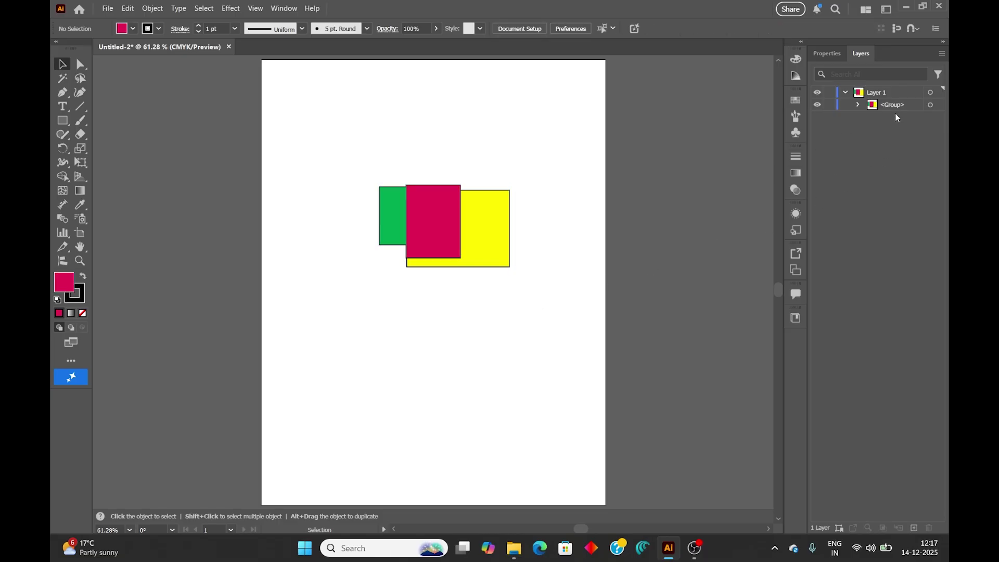
- Expand and collapse the group's entry in Layer 1 and target the group from there
click(858, 105)
click(859, 105)
click(930, 105)
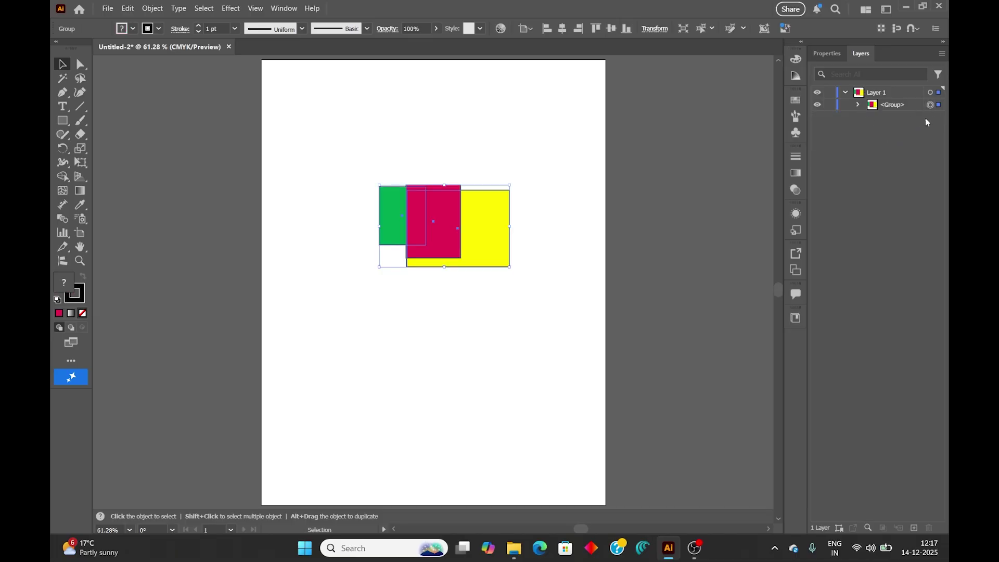
- Ungroup the green, crimson and yellow rectangles and reposition them so the crimson one overlaps the lower part of the other two
click(511, 212)
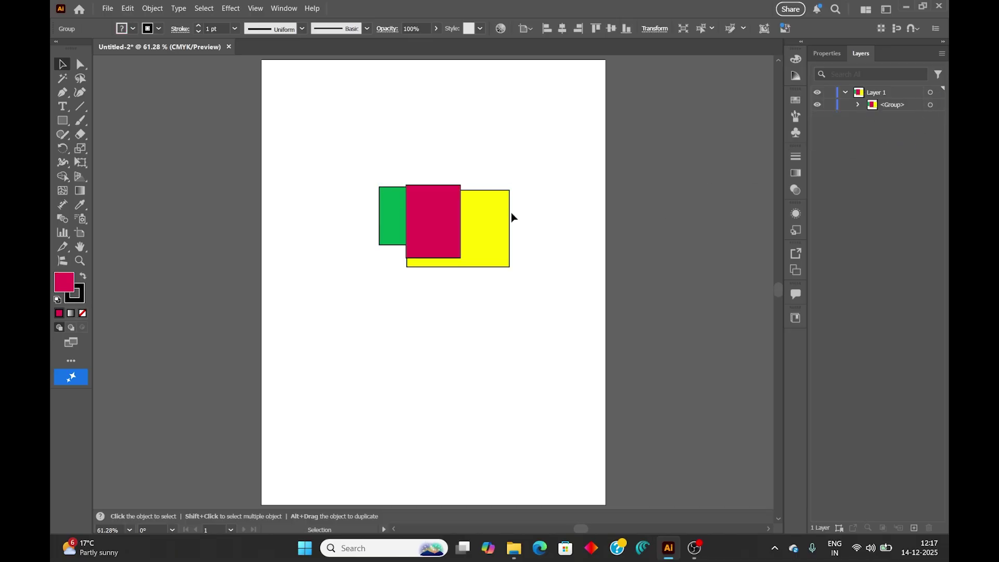
drag(324, 157, 556, 313)
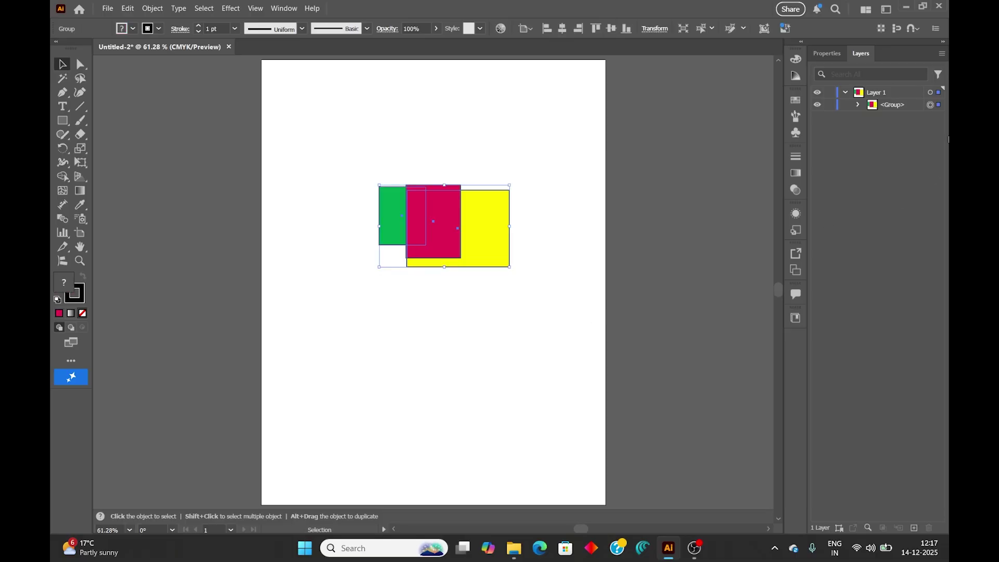
right_click(448, 209)
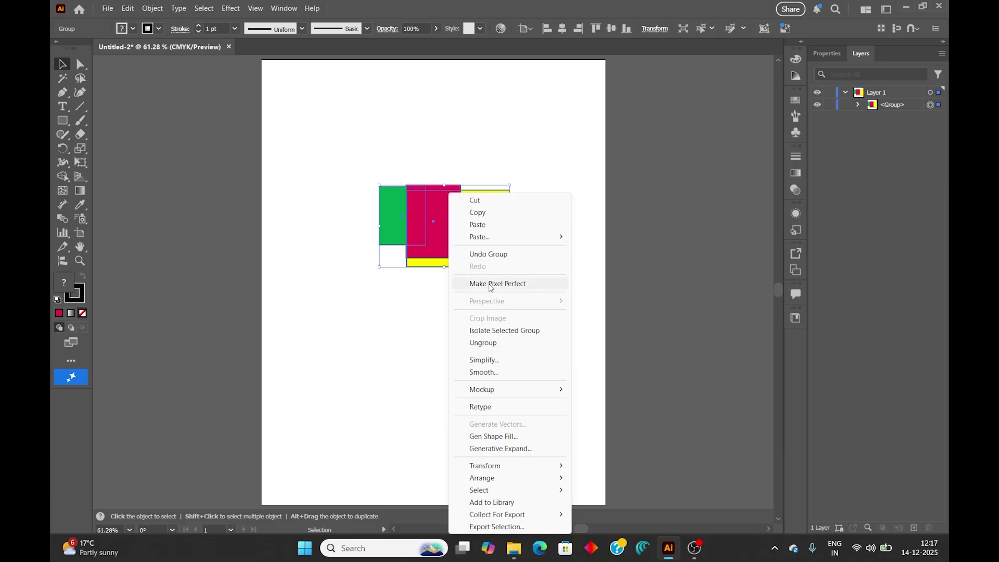
click(495, 344)
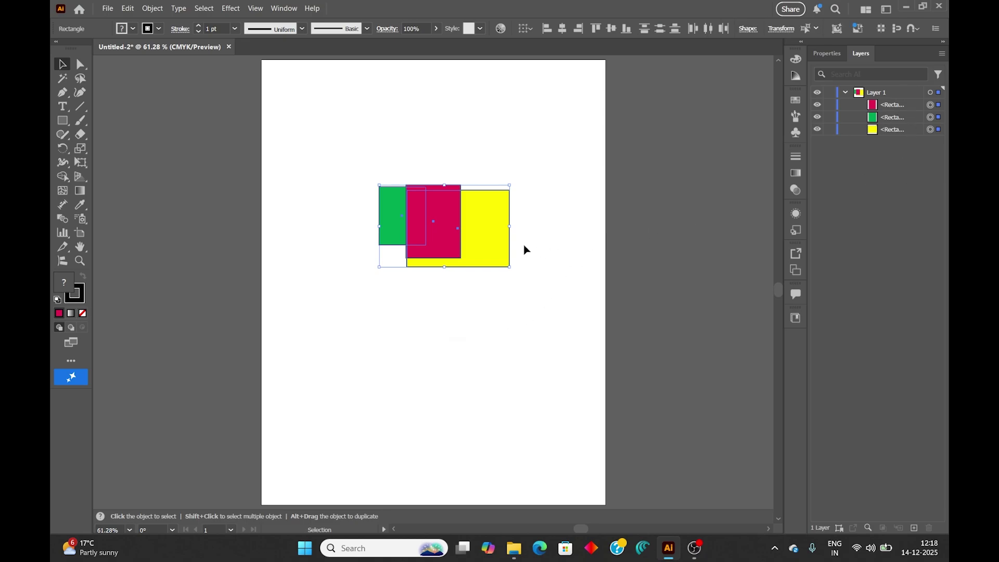
drag(497, 233, 455, 240)
click(500, 258)
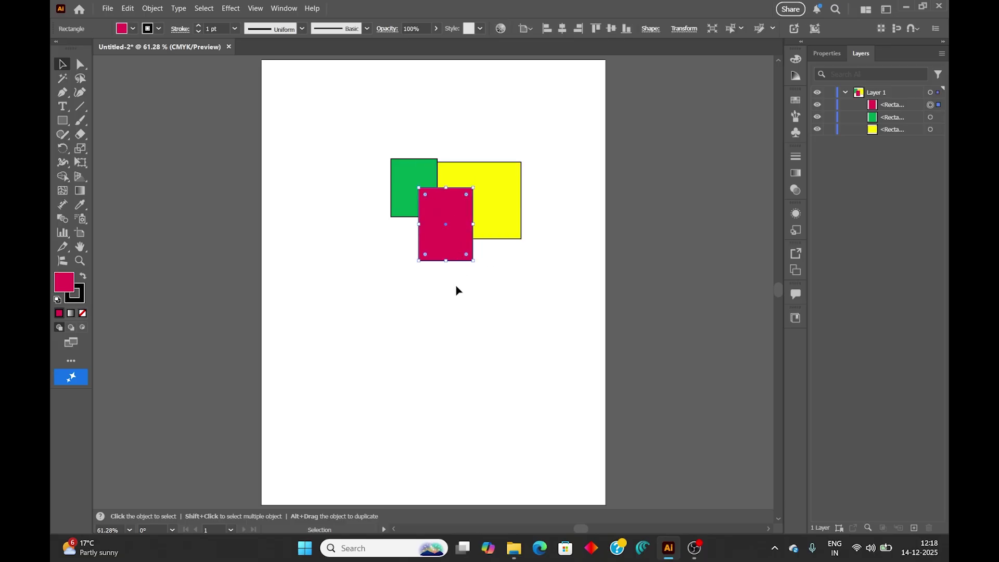
- Group the three rectangles again and move the group as one unit within the artboard's upper area
drag(364, 133, 540, 301)
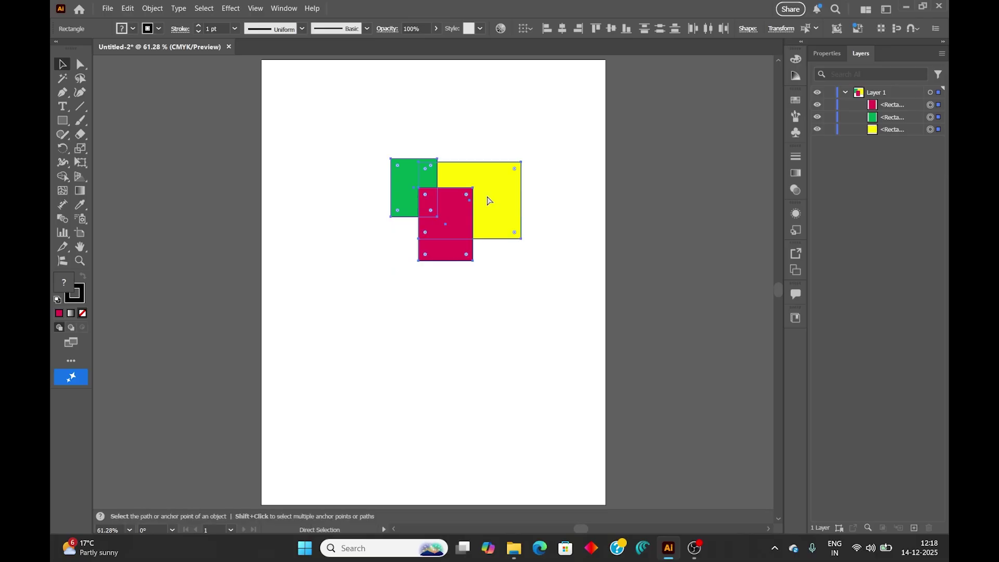
key(ctrl+g)
click(506, 289)
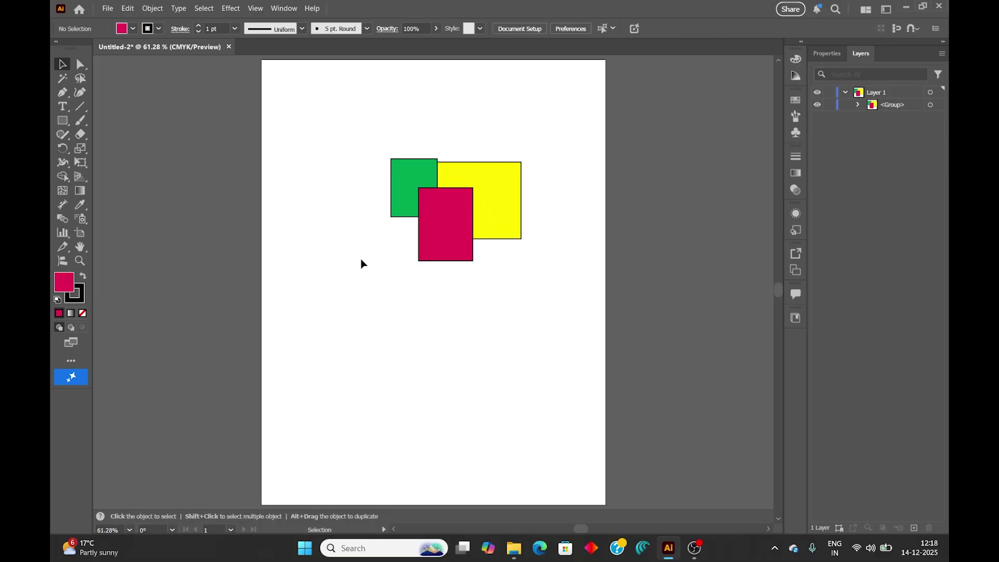
mouse_move(441, 221)
mouse_down()
mouse_move(446, 232)
mouse_move(427, 205)
mouse_move(421, 216)
mouse_move(439, 233)
mouse_move(448, 198)
mouse_move(458, 219)
mouse_move(436, 192)
mouse_move(442, 211)
mouse_up()
click(467, 285)
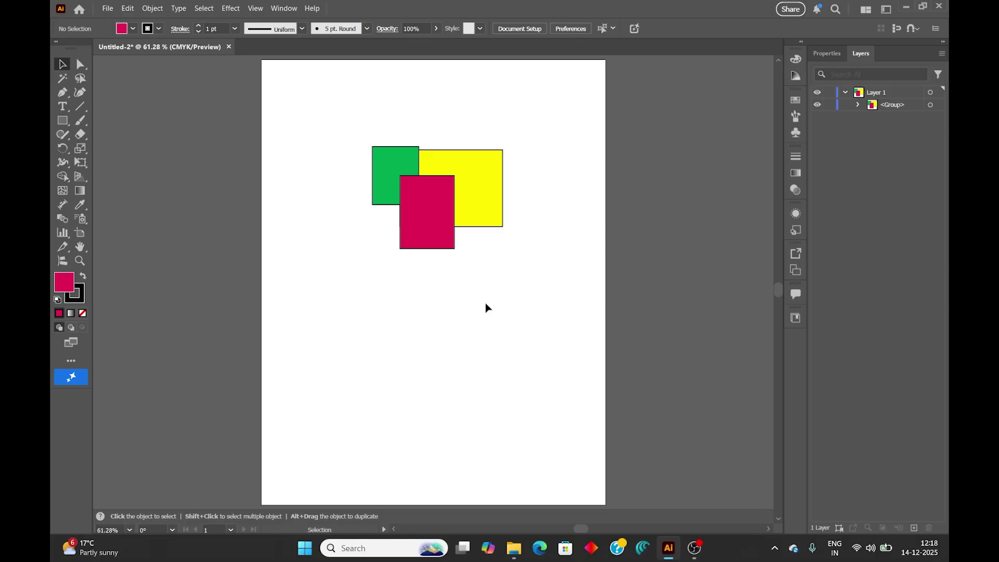
drag(446, 240, 456, 237)
click(468, 288)
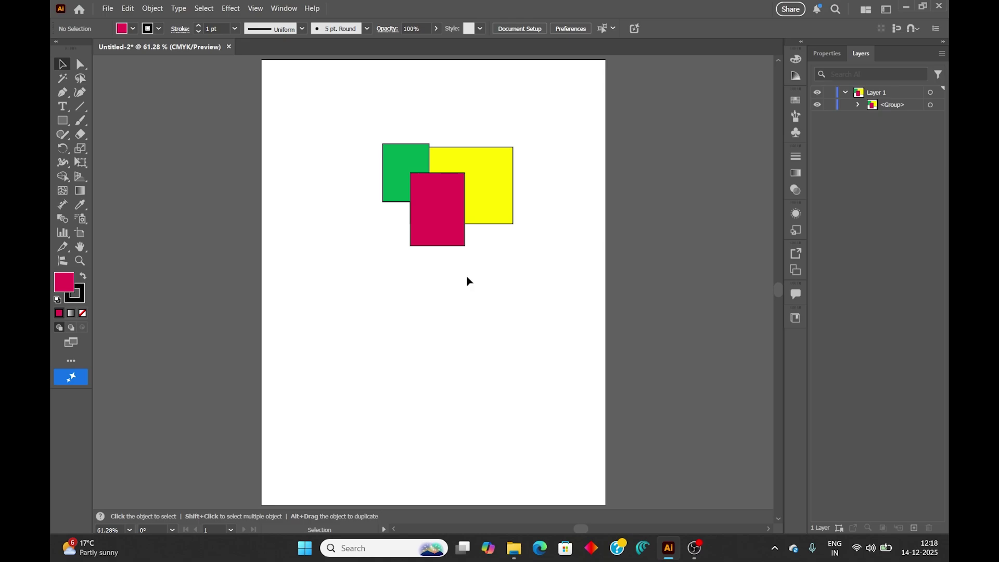
- Isolate the group, reposition the crimson and green rectangles individually over the yellow one, and exit isolation mode
double_click(448, 204)
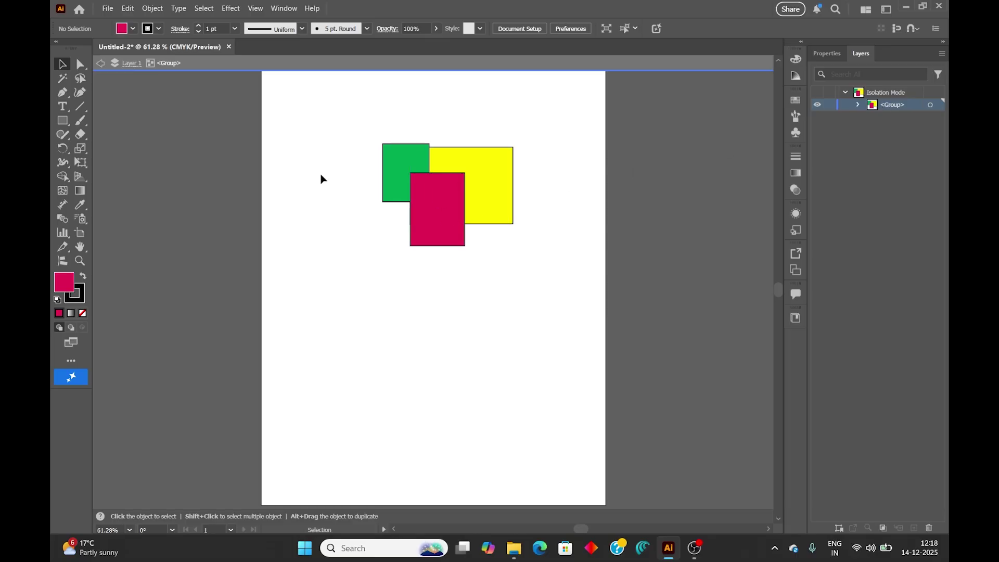
drag(450, 226, 470, 223)
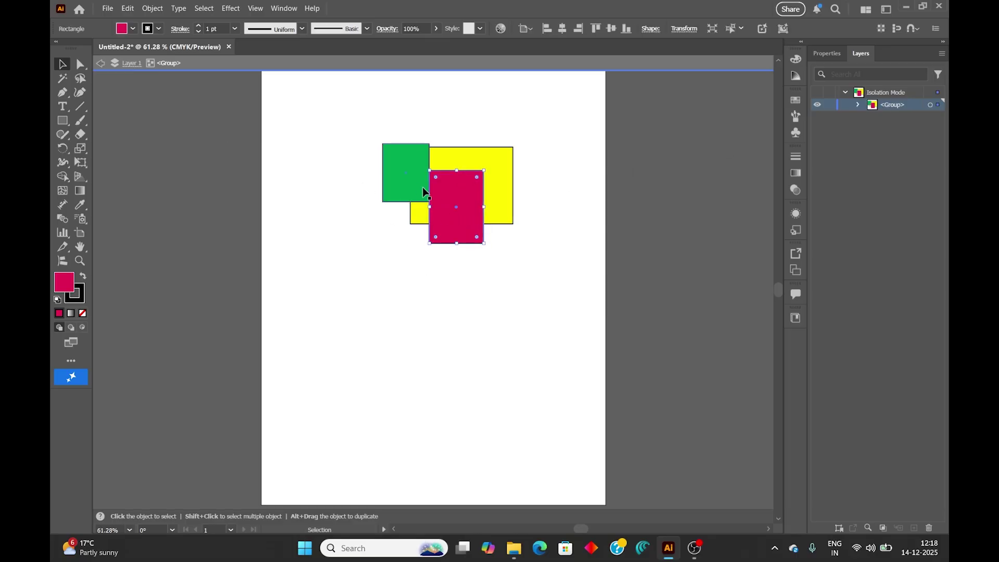
drag(422, 187, 409, 217)
drag(454, 209, 478, 199)
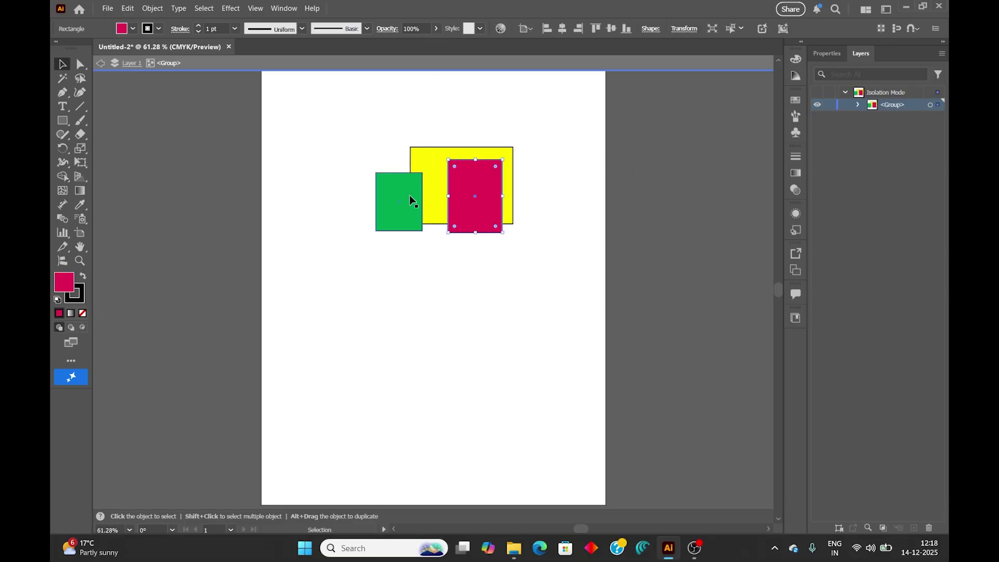
drag(411, 201, 436, 216)
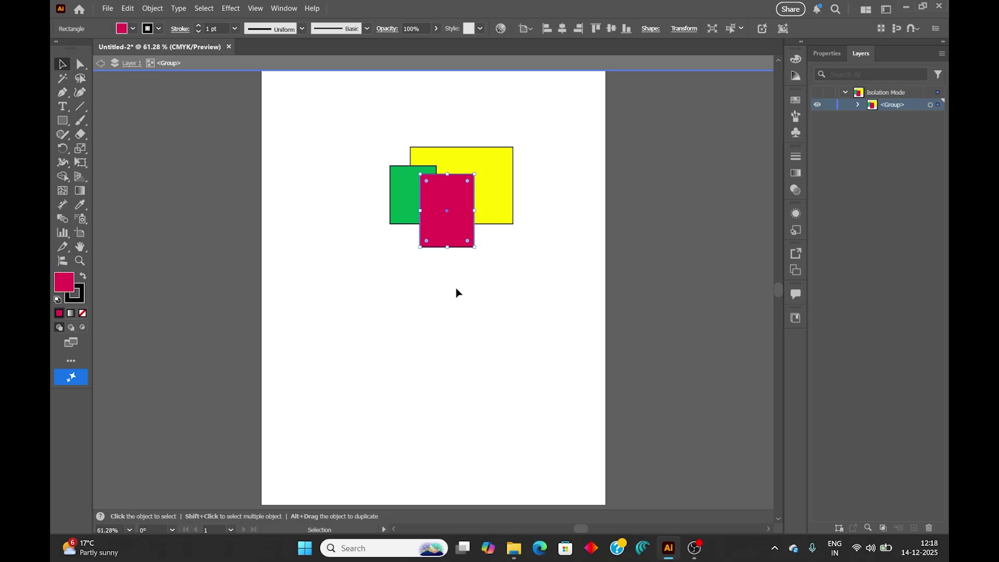
double_click(567, 296)
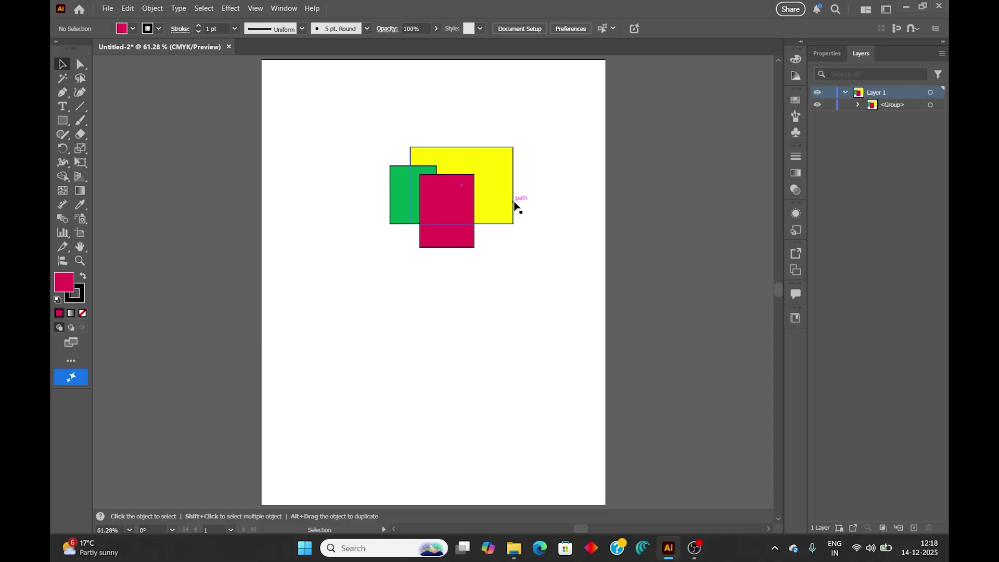
- Expand the group in Layer 1, target its crimson rectangle and move it right, clear of the green one
click(858, 105)
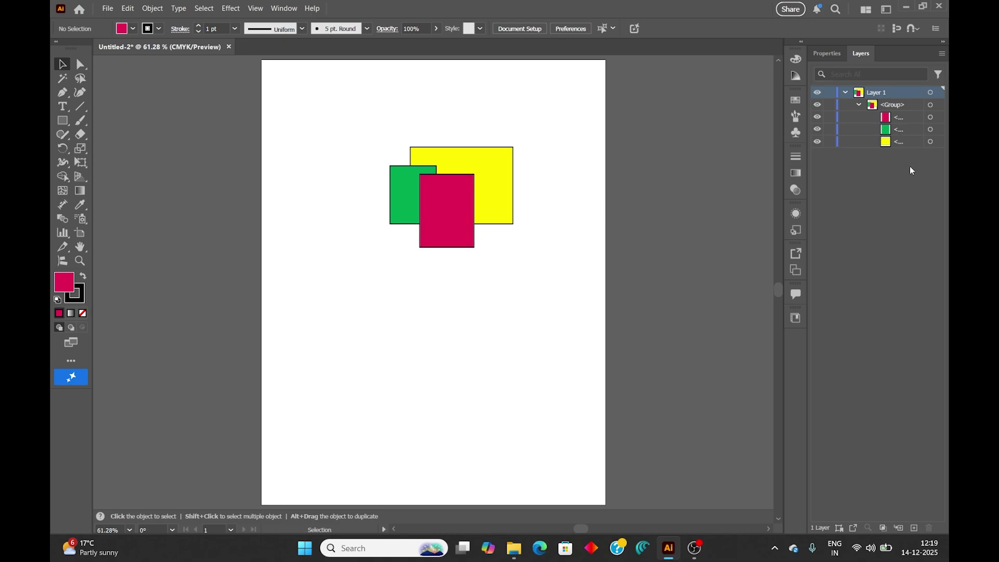
click(932, 118)
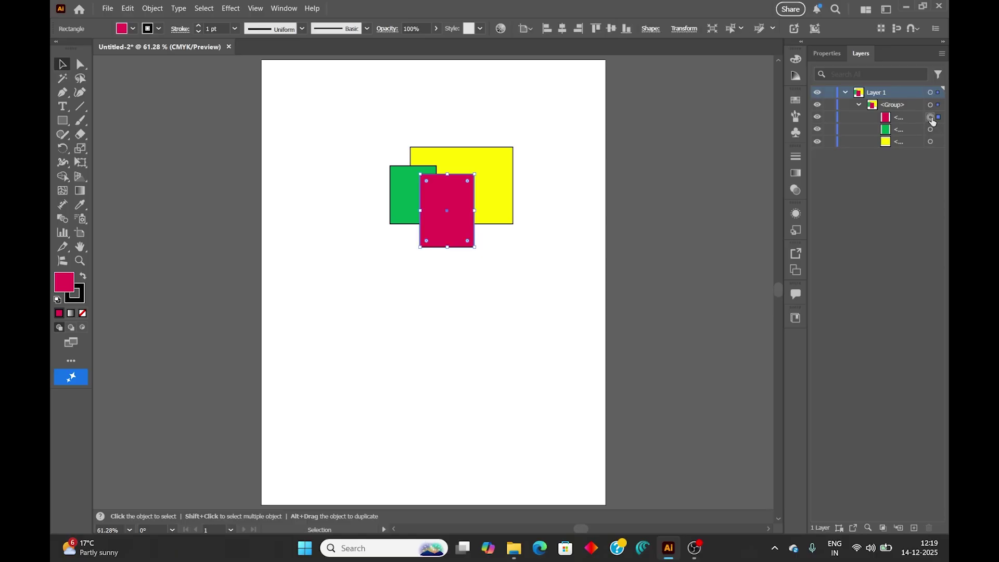
mouse_move(459, 196)
mouse_down()
mouse_move(489, 190)
mouse_move(492, 202)
mouse_move(477, 205)
mouse_up()
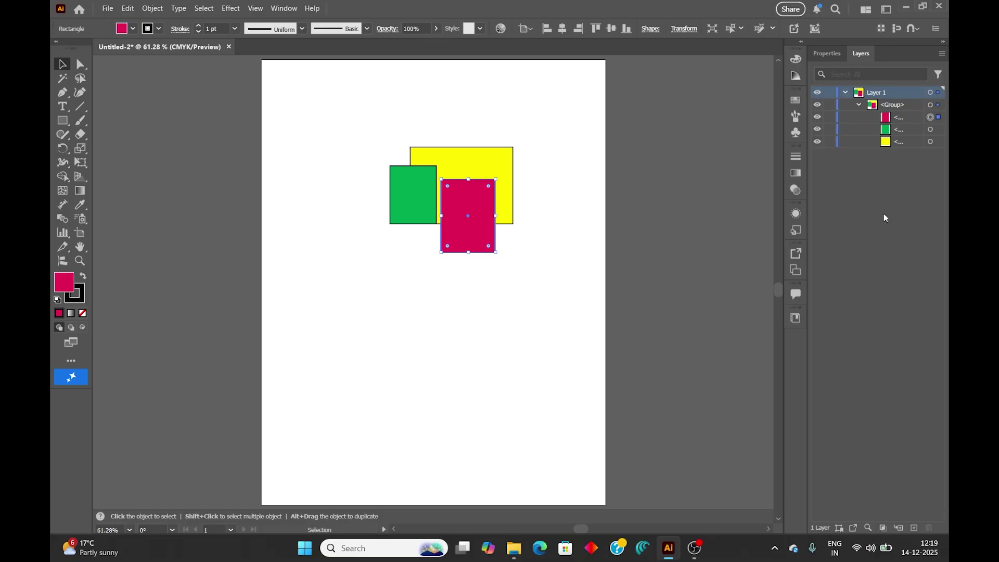
- Delete the whole group of rectangles from the artboard
click(560, 244)
drag(372, 116, 570, 300)
key(Delete)
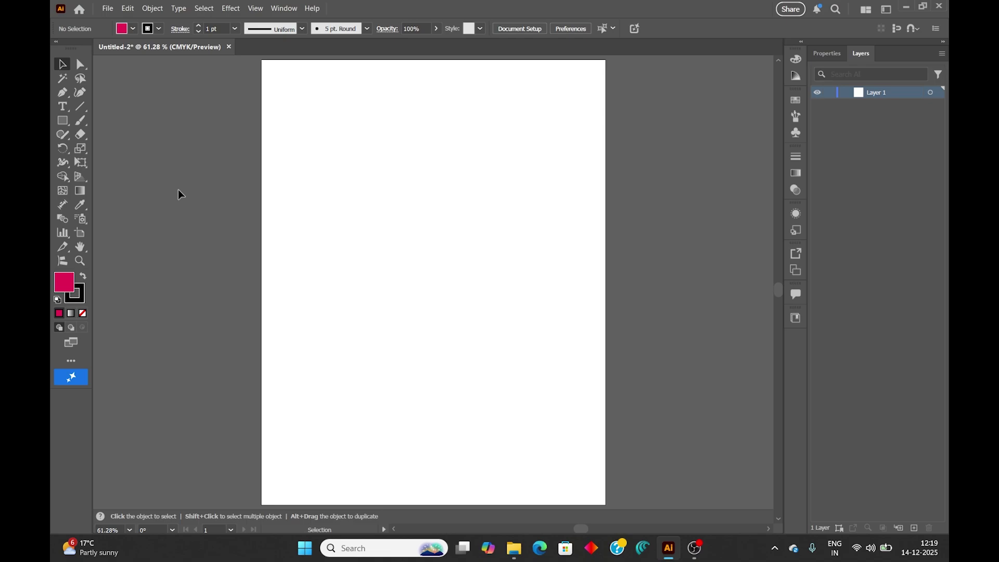
- Draw a wide rectangle in the left part of the artboard's upper half and fill it with light blue
click(65, 122)
drag(336, 203, 427, 270)
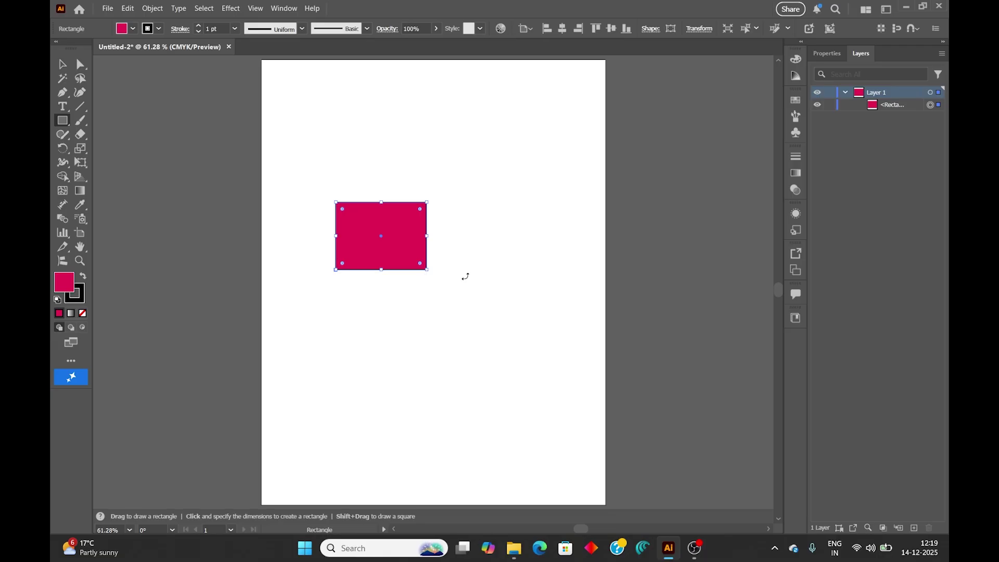
click(133, 29)
click(116, 113)
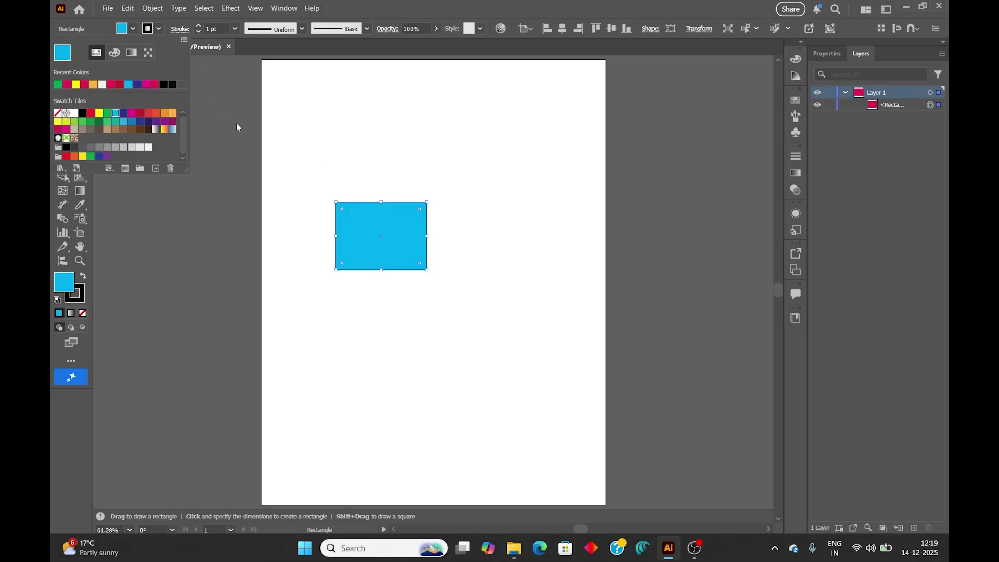
click(311, 145)
- Move the light blue rectangle slightly up and to the right
click(63, 65)
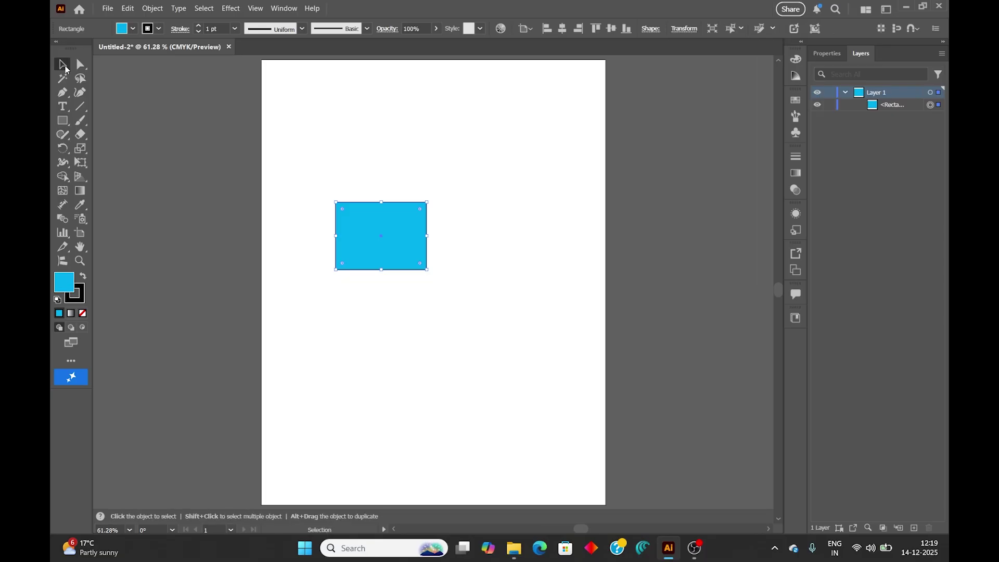
drag(397, 217, 408, 212)
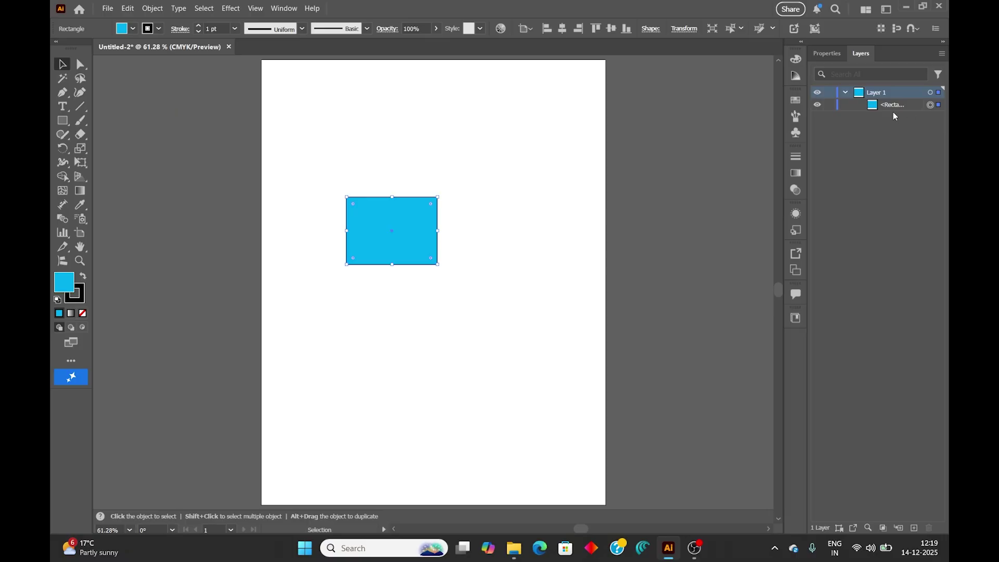
click(891, 142)
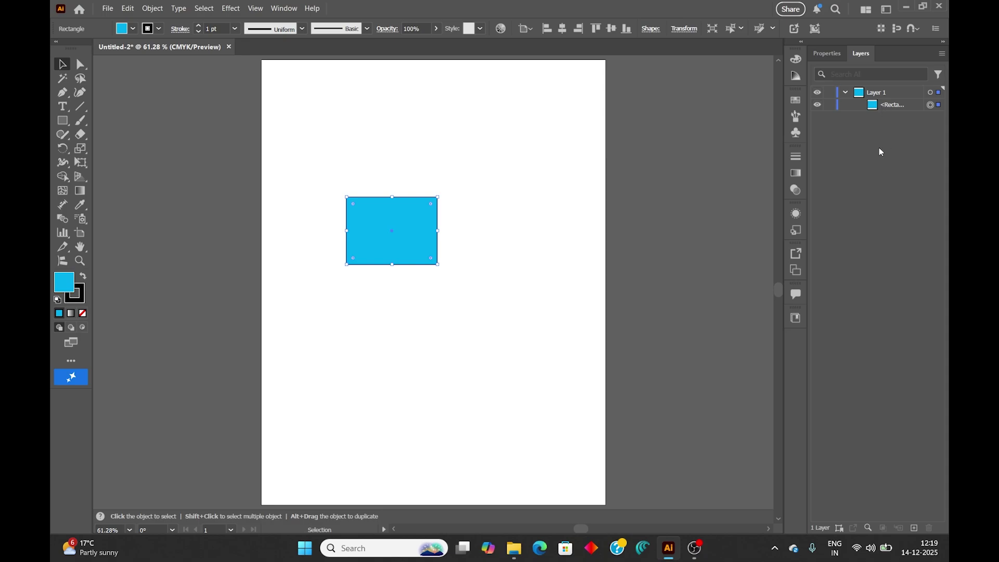
- Draw a smaller rectangle just below and right of the light blue one and fill it with light orange
click(70, 122)
drag(443, 239, 506, 293)
click(133, 28)
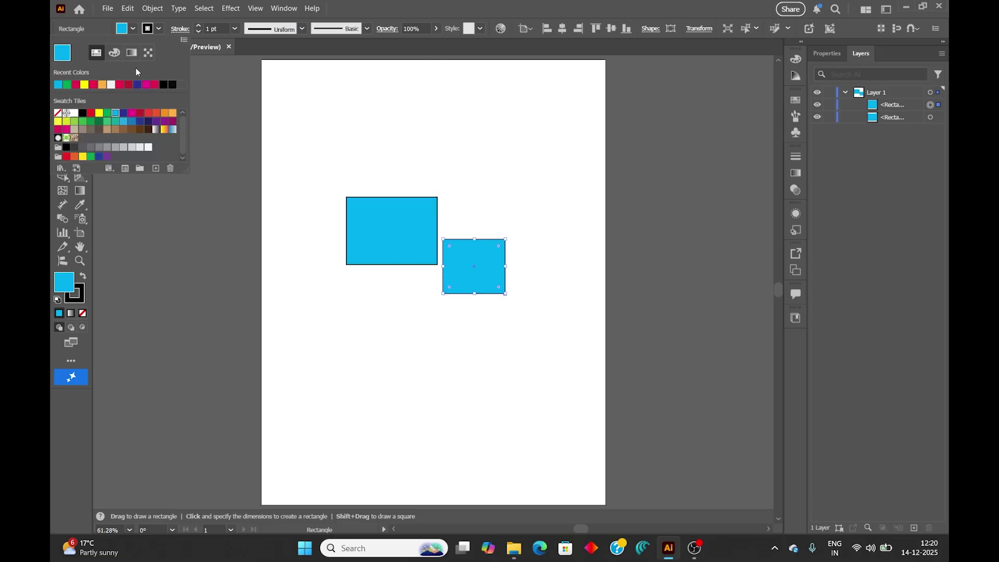
click(102, 84)
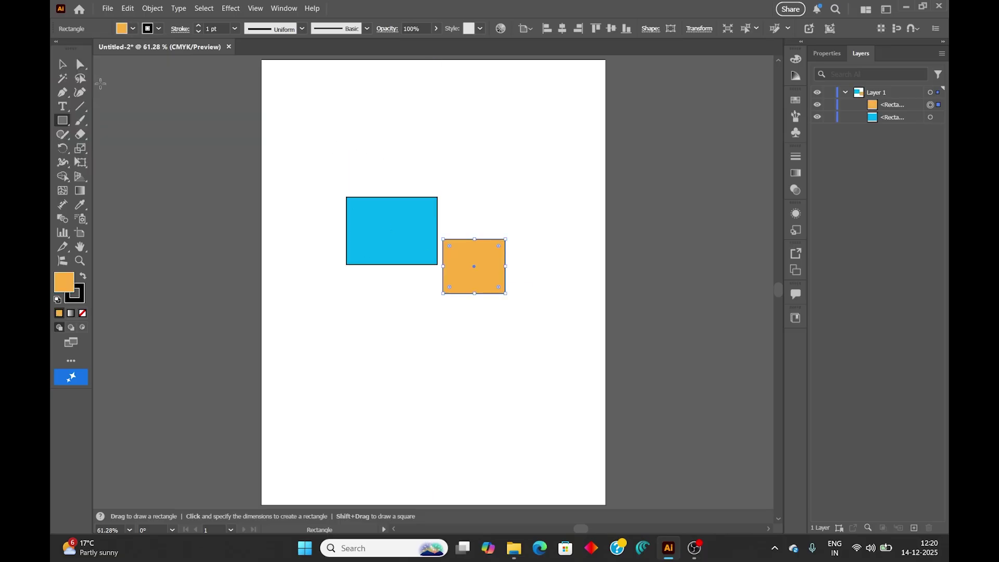
click(63, 64)
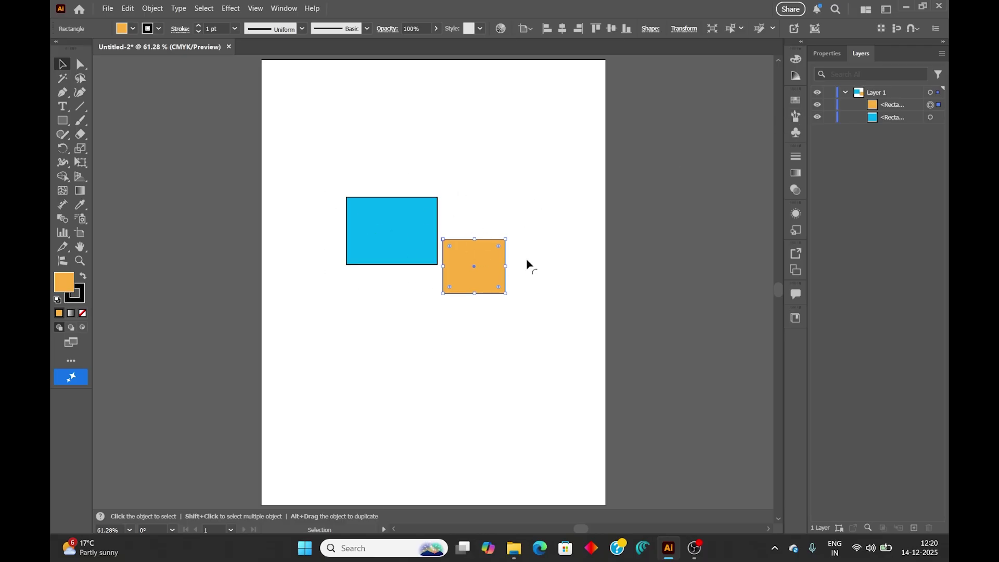
- Hide and show Layer 1, then move the orange rectangle up and right beside the blue one and deselect it
click(819, 93)
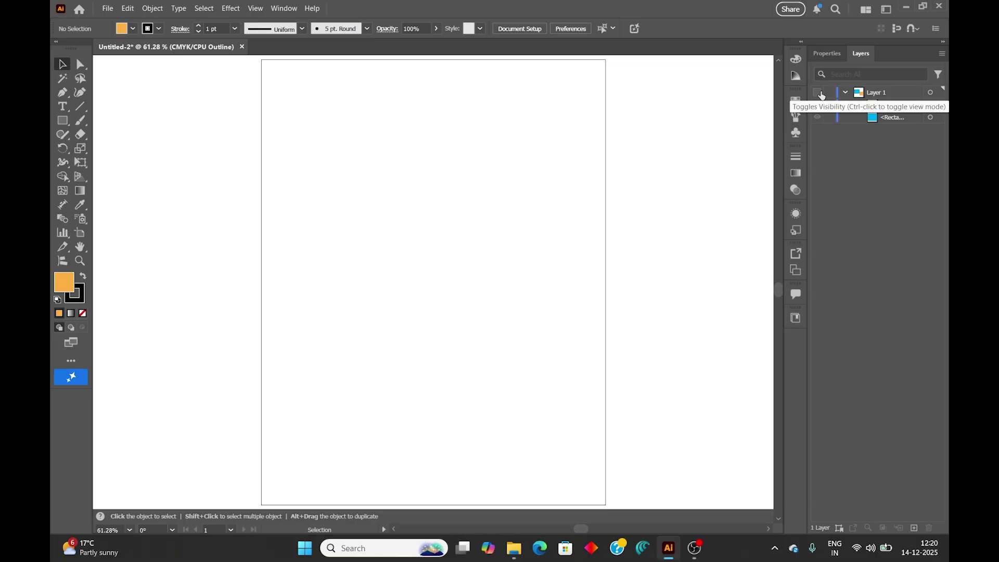
click(819, 94)
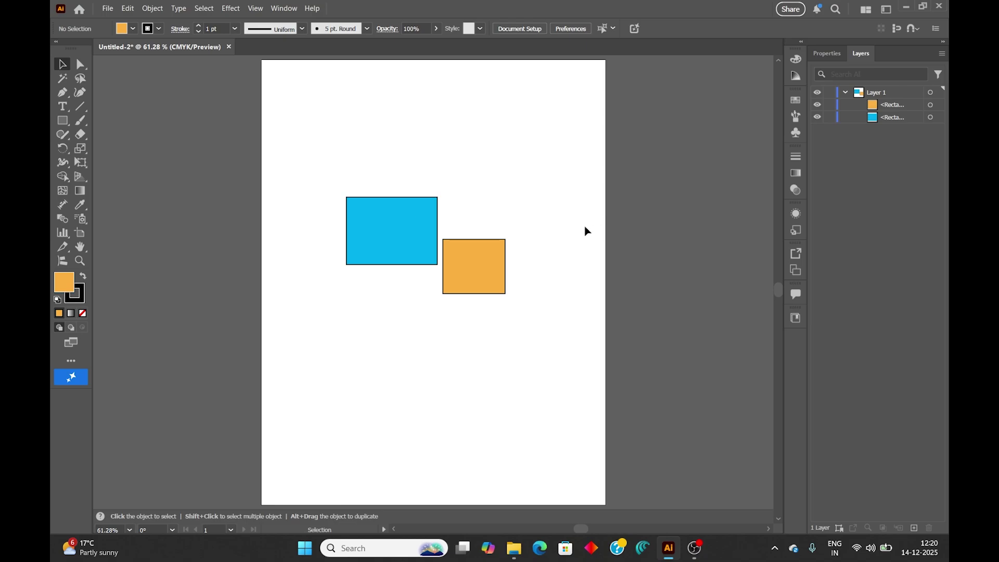
drag(486, 281, 515, 229)
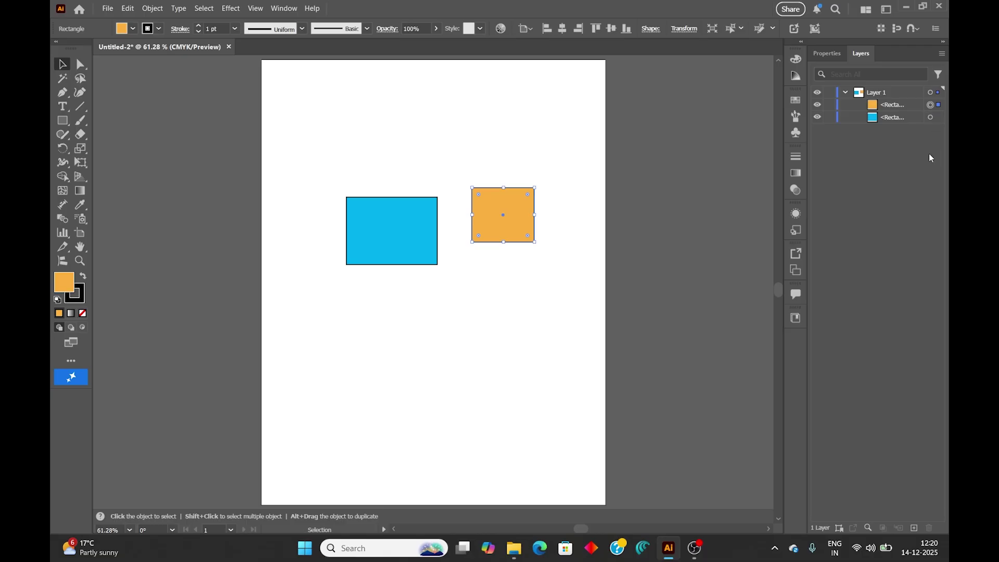
click(642, 218)
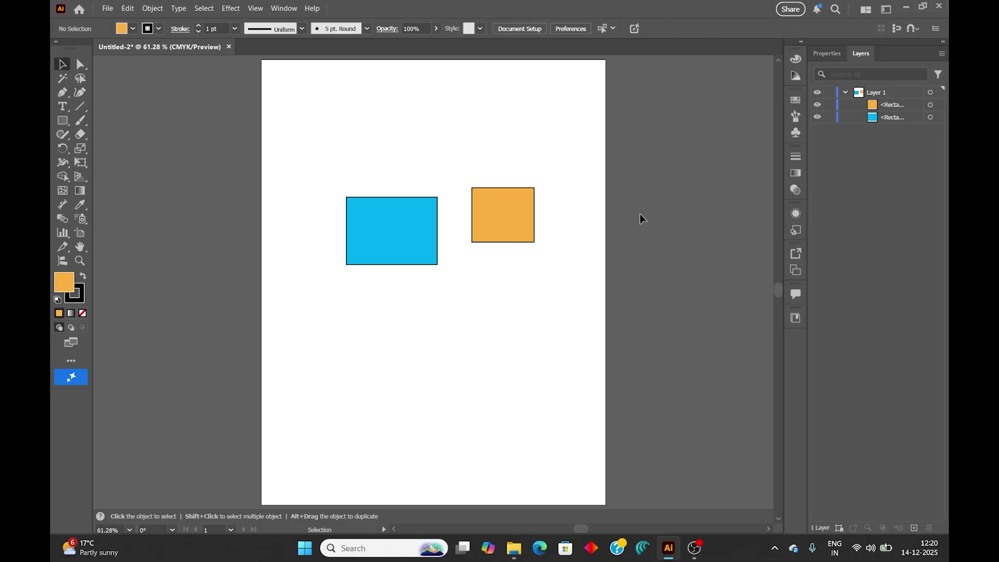
- Target the orange rectangle in Layer 1 and toggle its visibility off and back on
click(930, 105)
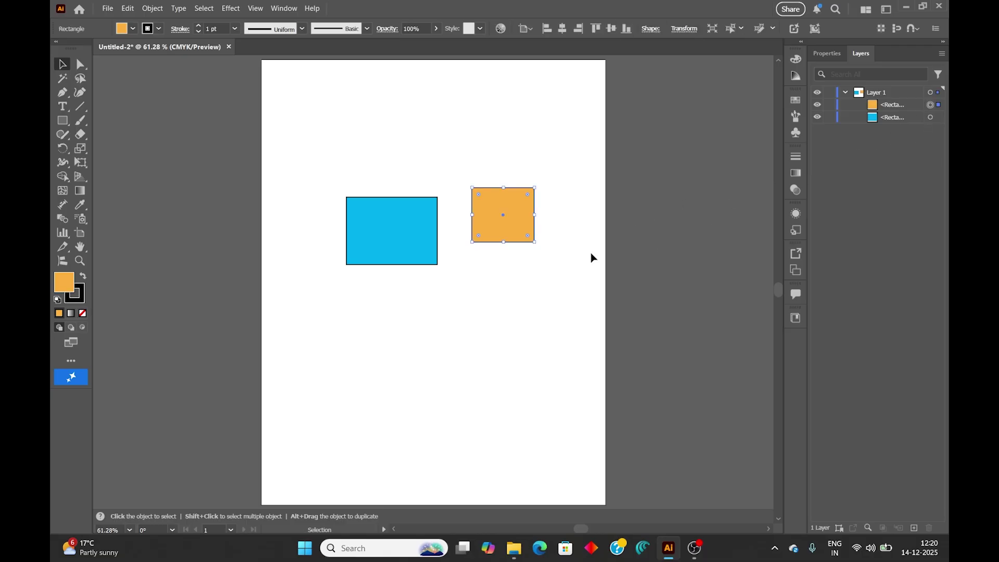
click(817, 106)
click(818, 106)
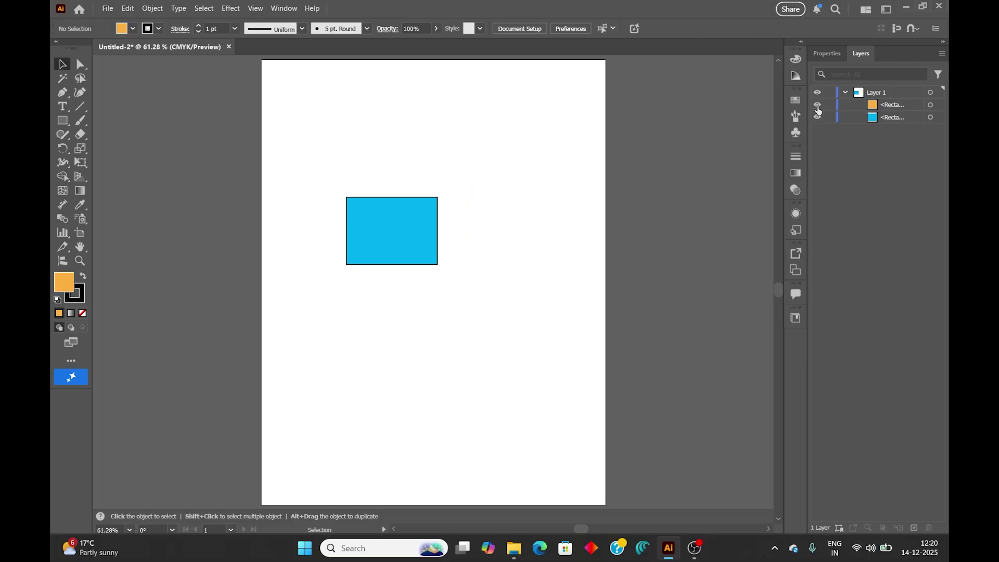
click(819, 107)
click(819, 107)
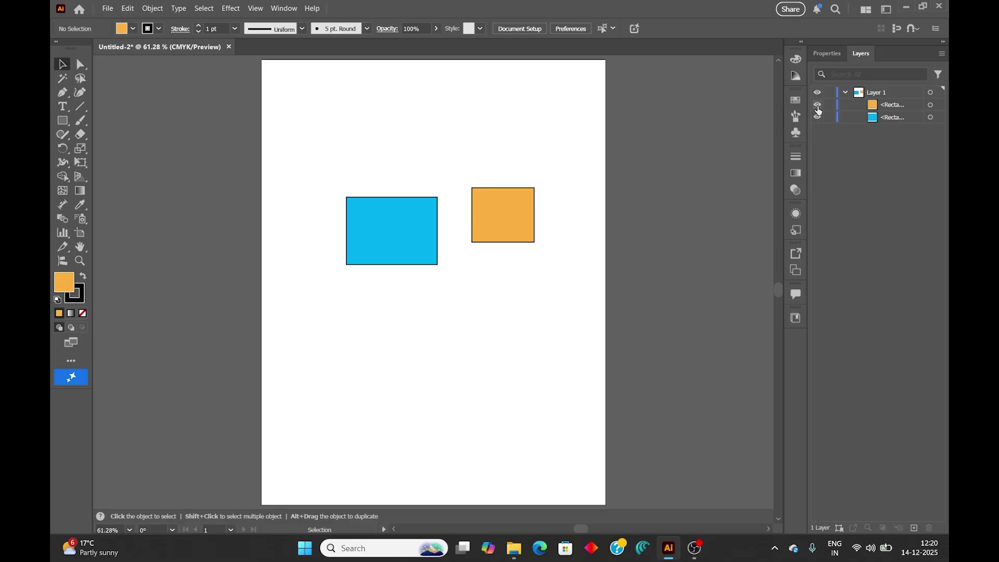
- Move the orange rectangle slightly down and right, then lock it in Layer 1
mouse_move(516, 224)
mouse_down()
mouse_move(526, 206)
mouse_move(526, 231)
mouse_up()
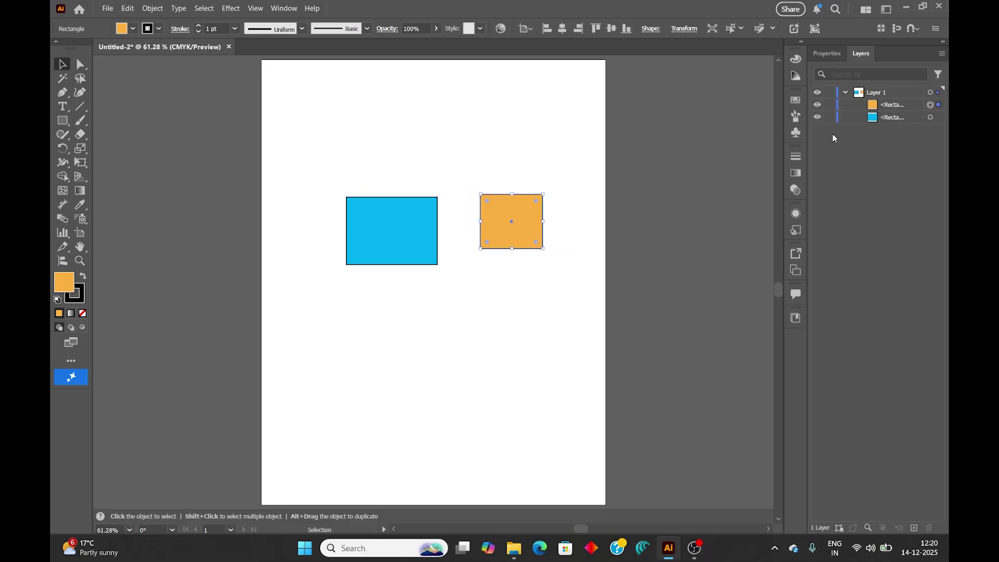
click(831, 105)
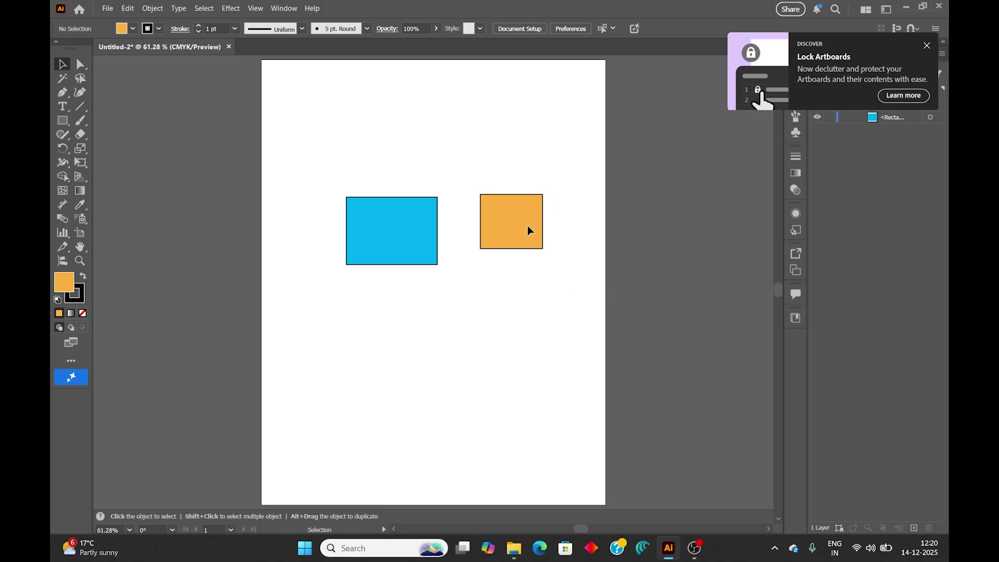
- Unlock the orange rectangle in Layer 1, move it slightly closer to the blue one and deselect it
click(927, 45)
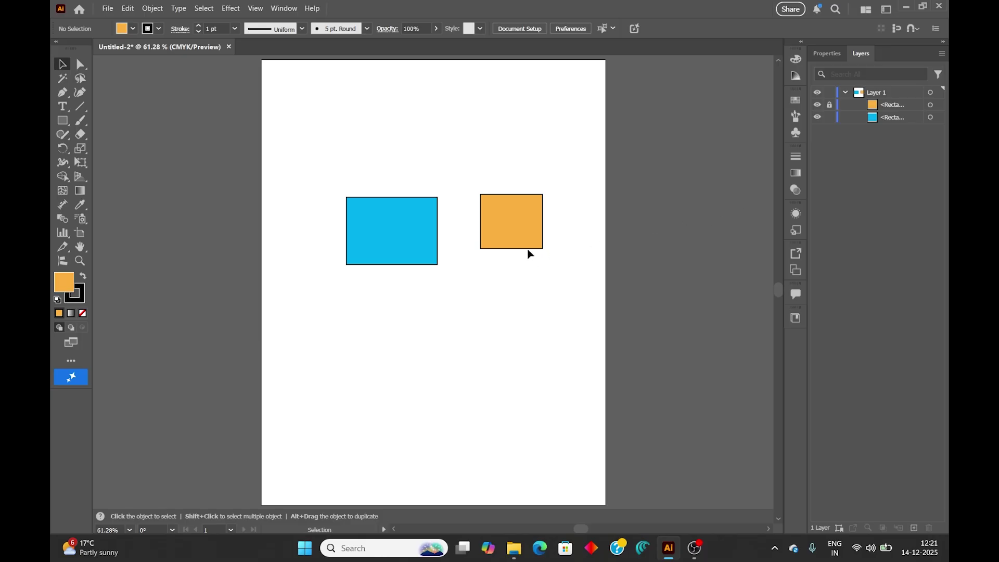
click(831, 105)
mouse_move(520, 238)
mouse_down()
mouse_move(512, 220)
mouse_move(506, 240)
mouse_move(511, 228)
mouse_move(523, 244)
mouse_move(515, 234)
mouse_up()
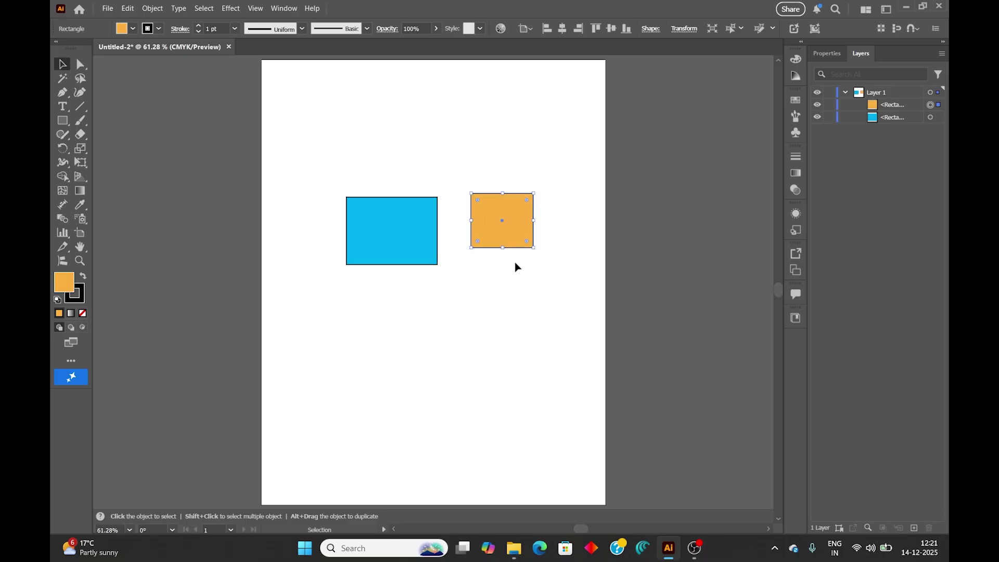
click(515, 265)
- Delete both the blue and orange rectangles from the artboard
drag(314, 169, 559, 312)
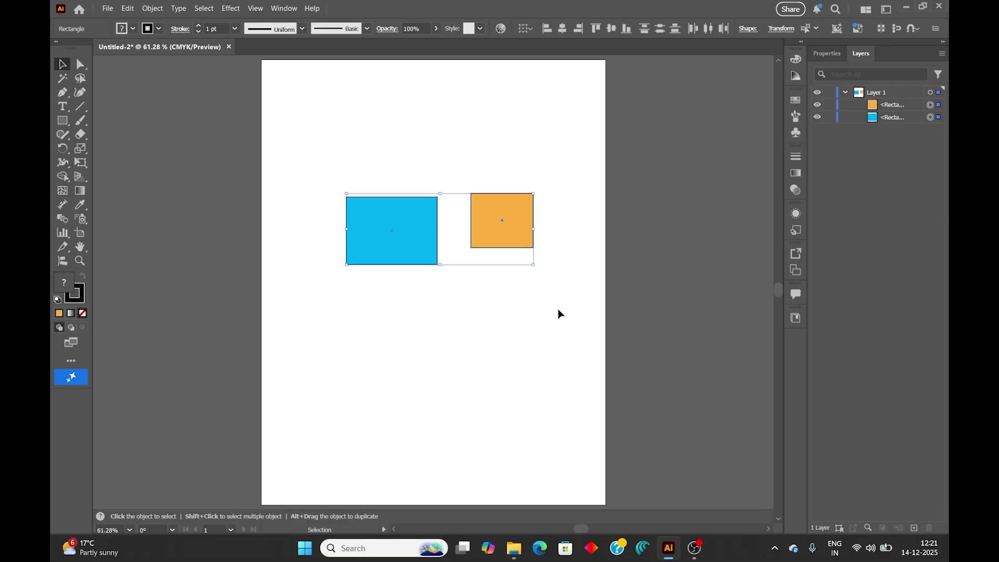
key(Delete)
key(ctrl+0)
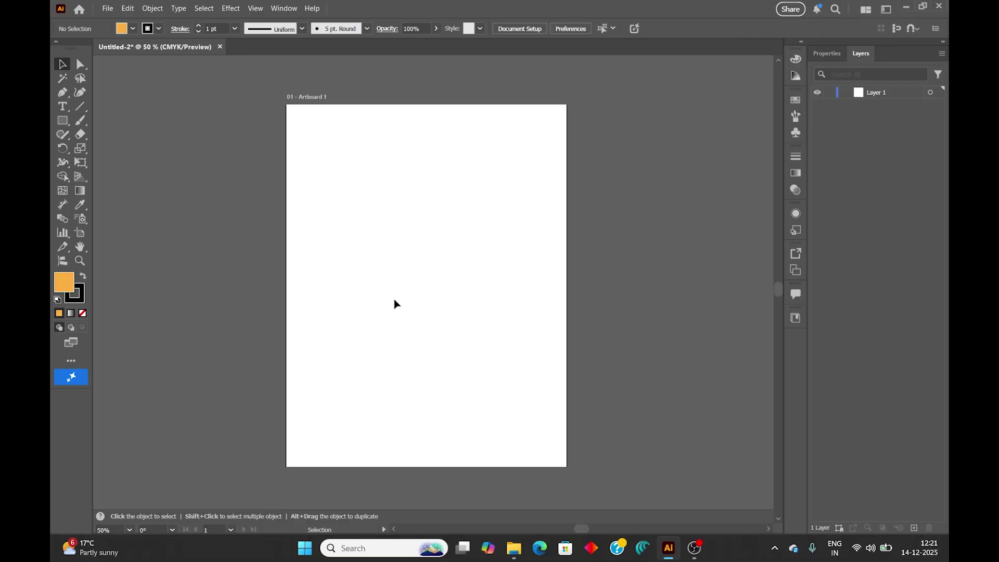
- Add two more Letter-size artboards beside Artboard 1 and leave artboard editing
scroll(444, 295, down, 1)
drag(475, 273, 355, 274)
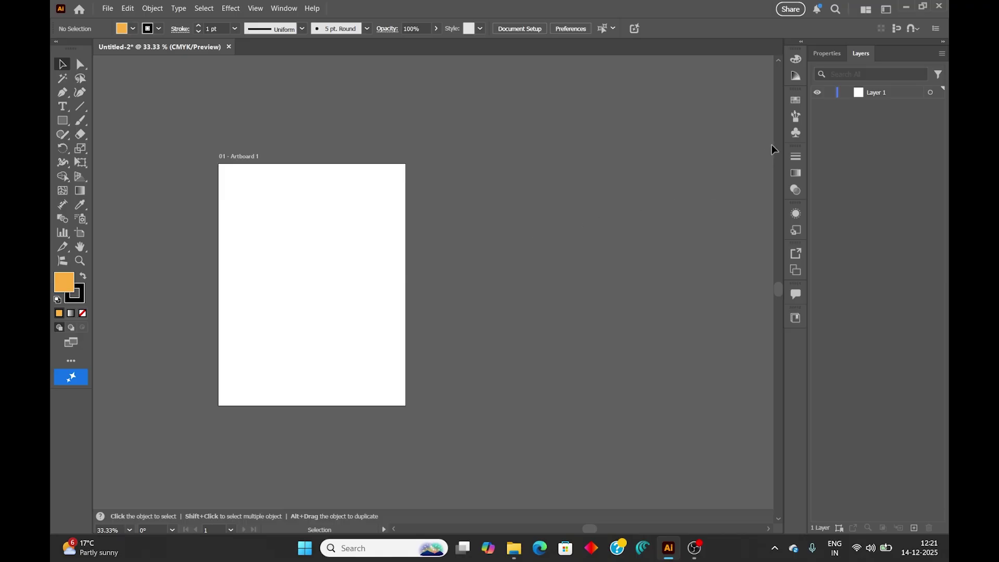
click(822, 55)
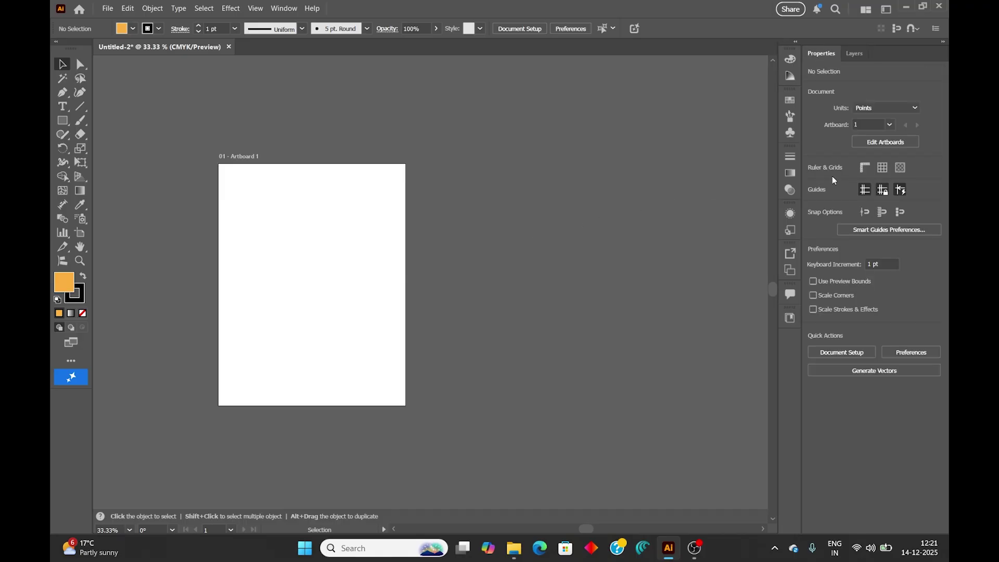
click(878, 143)
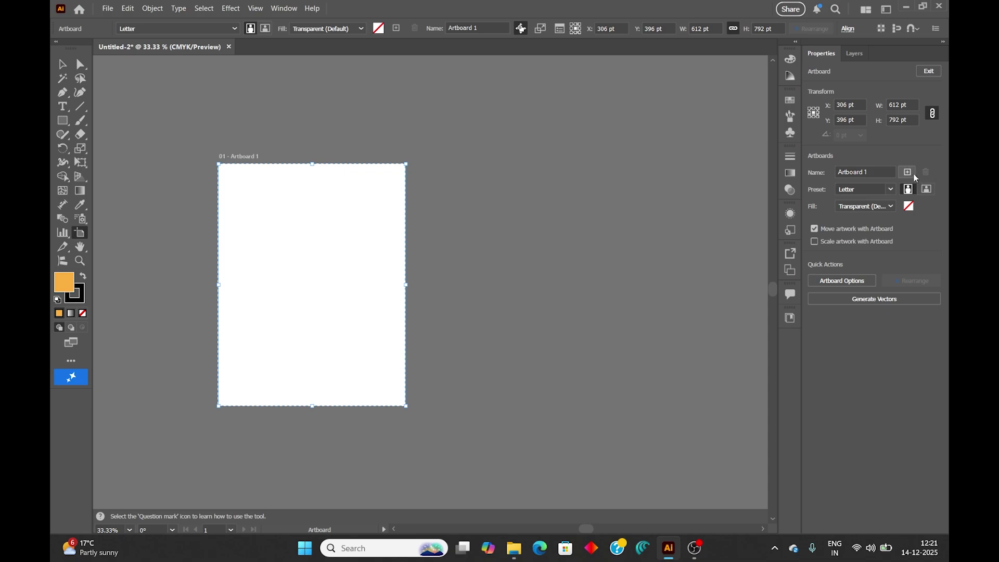
double_click(912, 174)
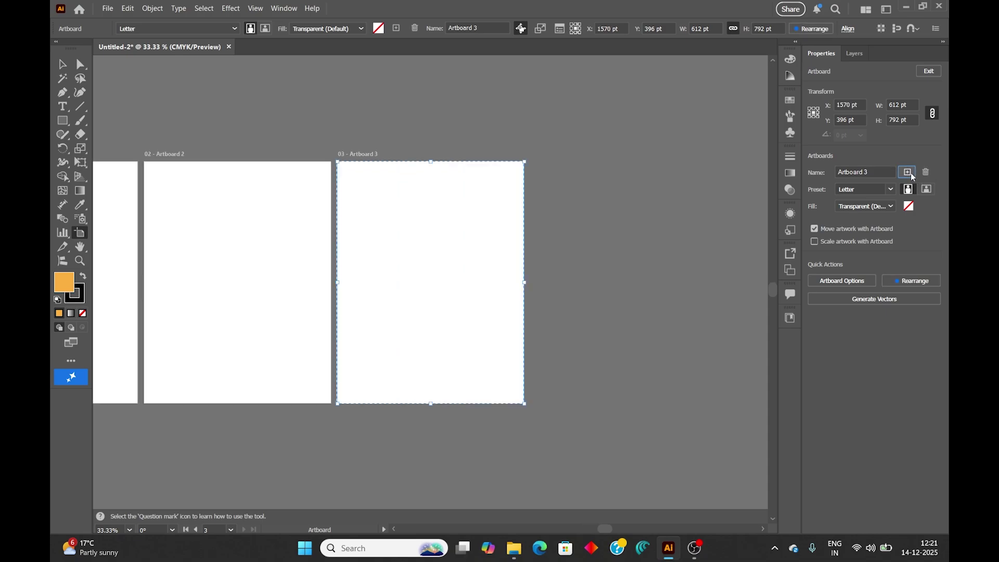
click(64, 66)
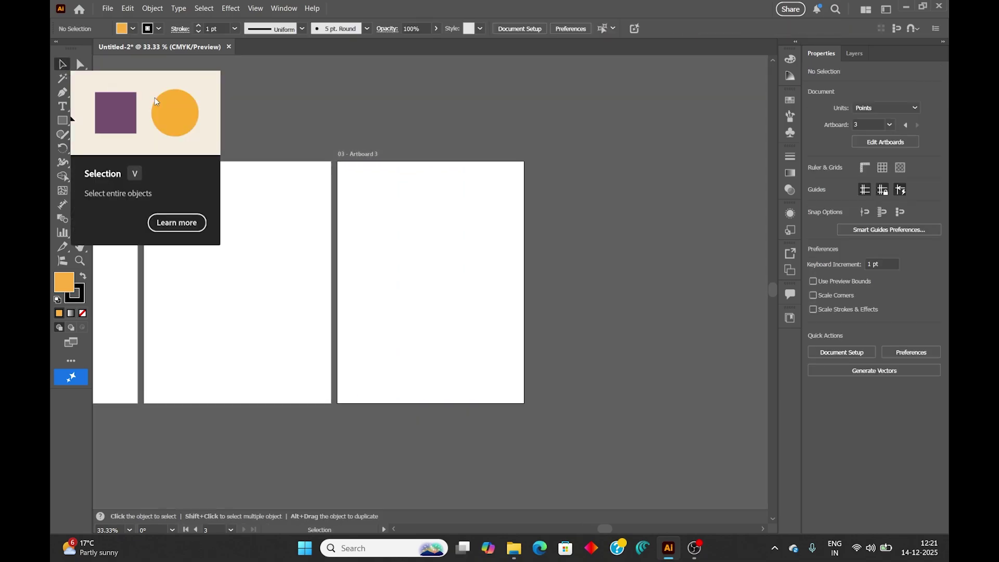
key(space)
drag(254, 232, 413, 216)
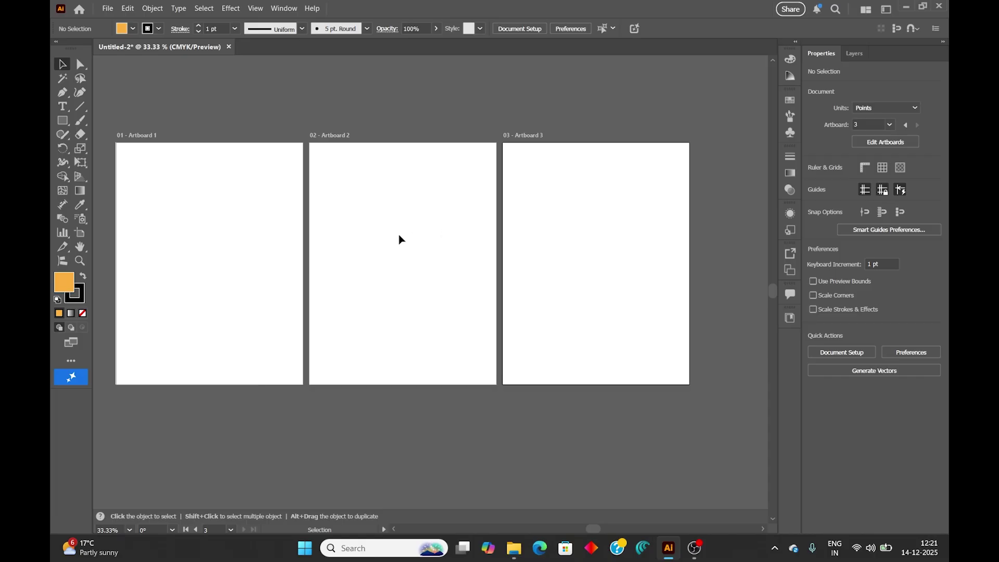
- Draw an upright orange rectangle on Layer 1 in the upper middle of Artboard 1
click(862, 55)
click(880, 135)
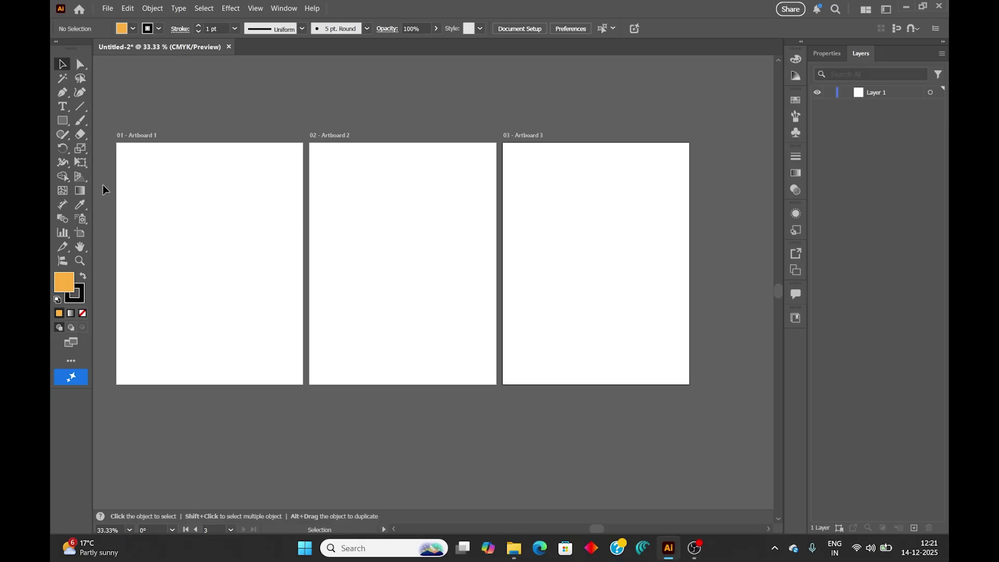
click(64, 121)
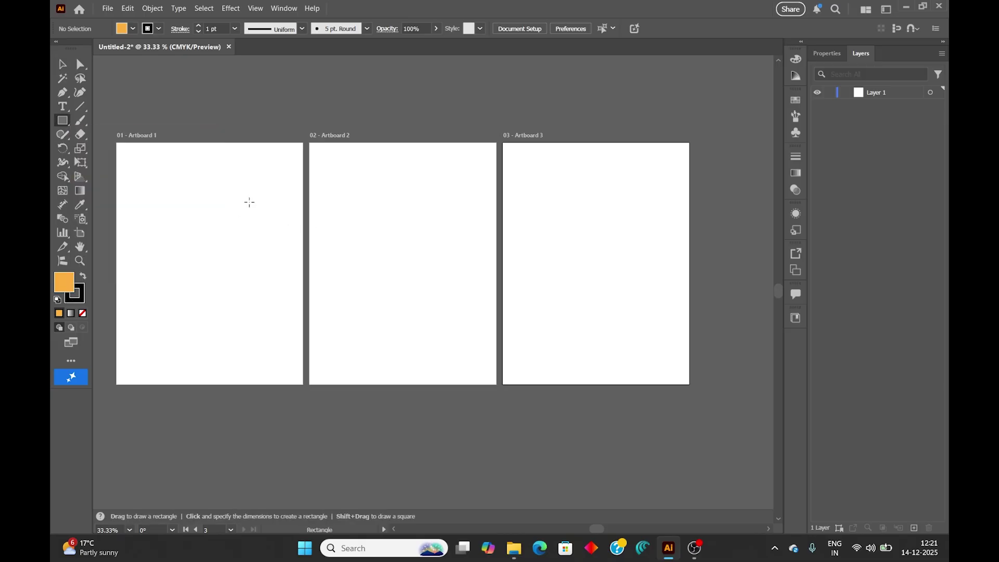
drag(175, 177, 244, 274)
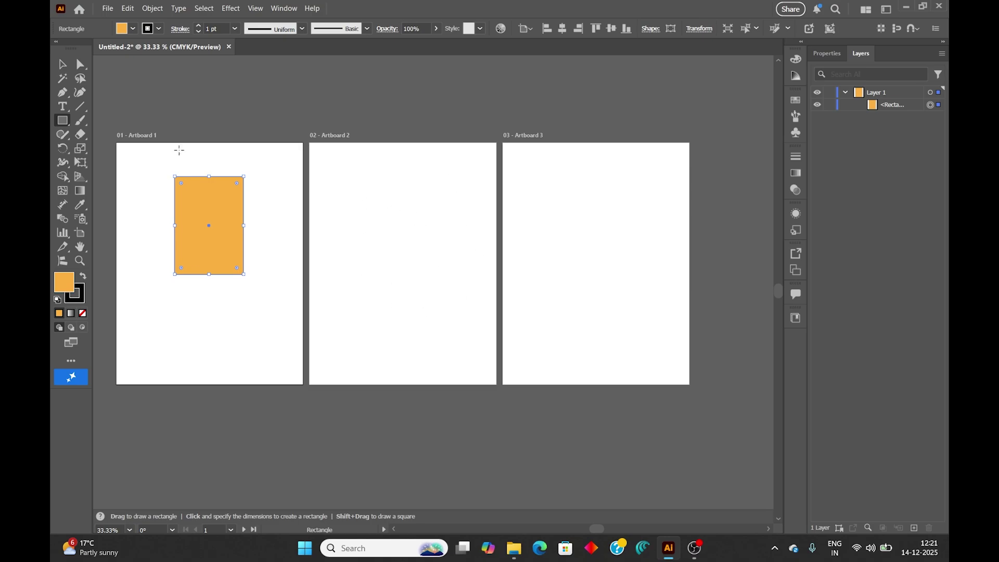
click(63, 64)
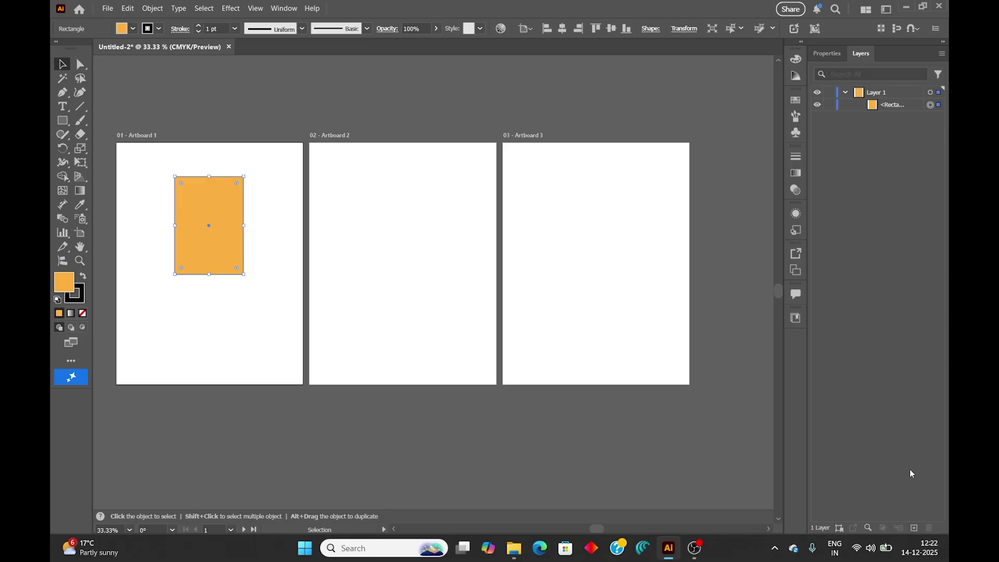
- Add a second layer and draw an upright rectangle about 169 by 274 pt on it near the middle of Artboard 2
click(914, 529)
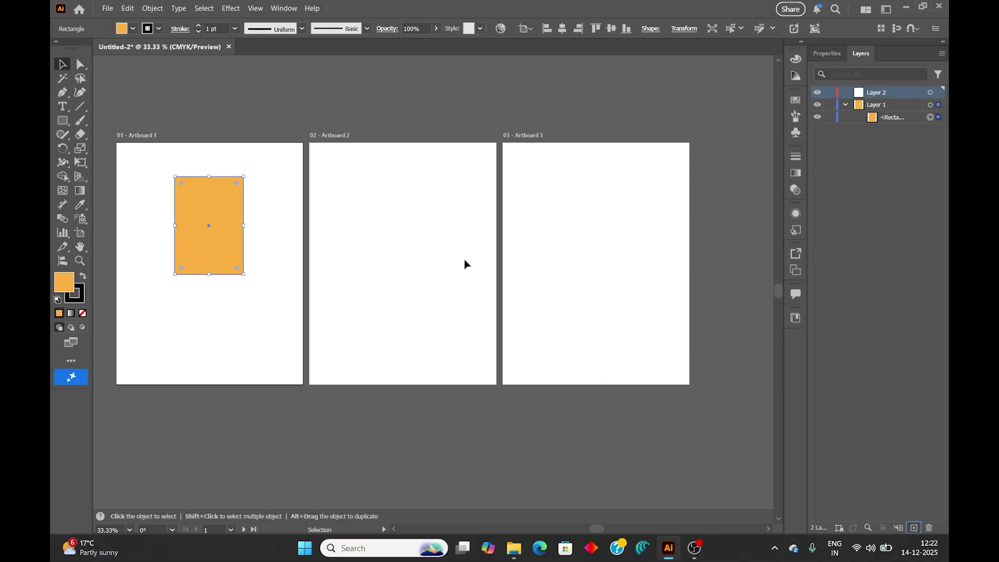
click(422, 222)
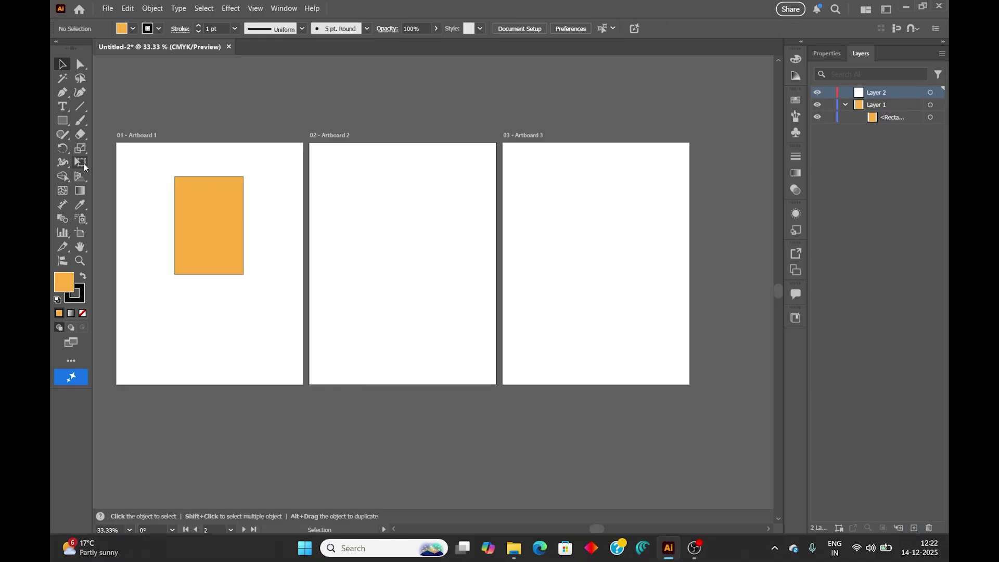
click(66, 125)
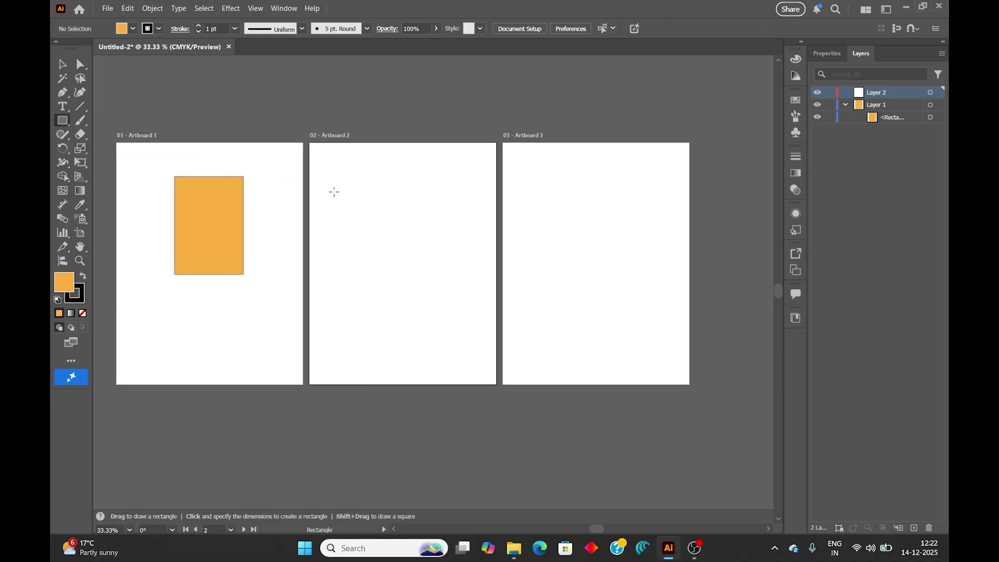
drag(388, 209, 440, 293)
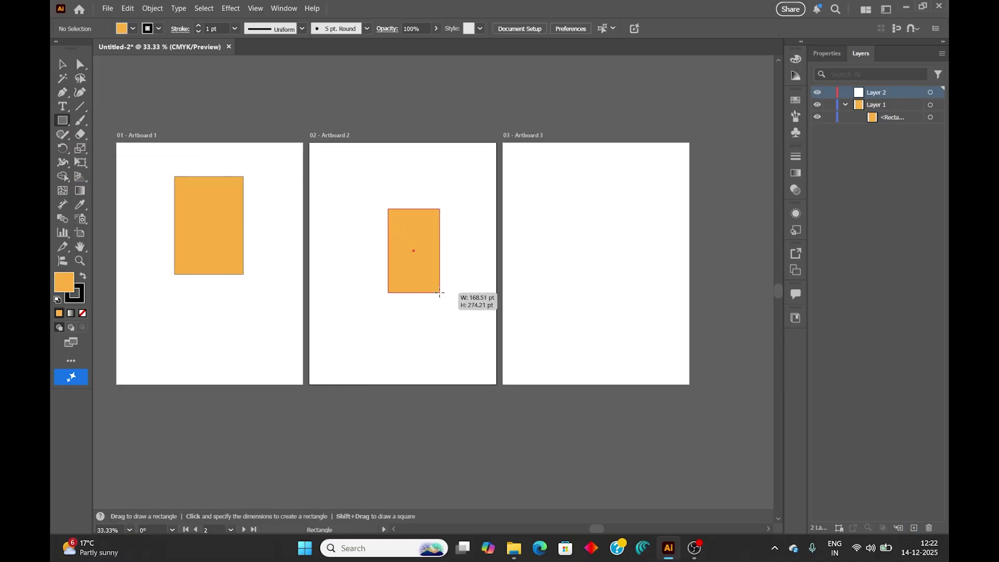
- Fill the rectangle on Artboard 2 with crimson red from the recent colours
click(134, 29)
click(120, 86)
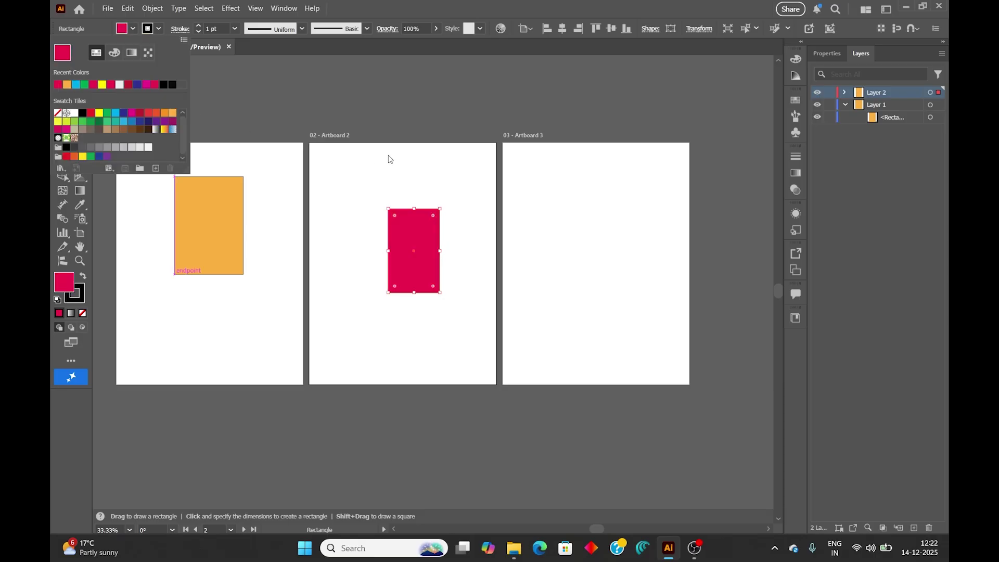
click(388, 157)
click(62, 63)
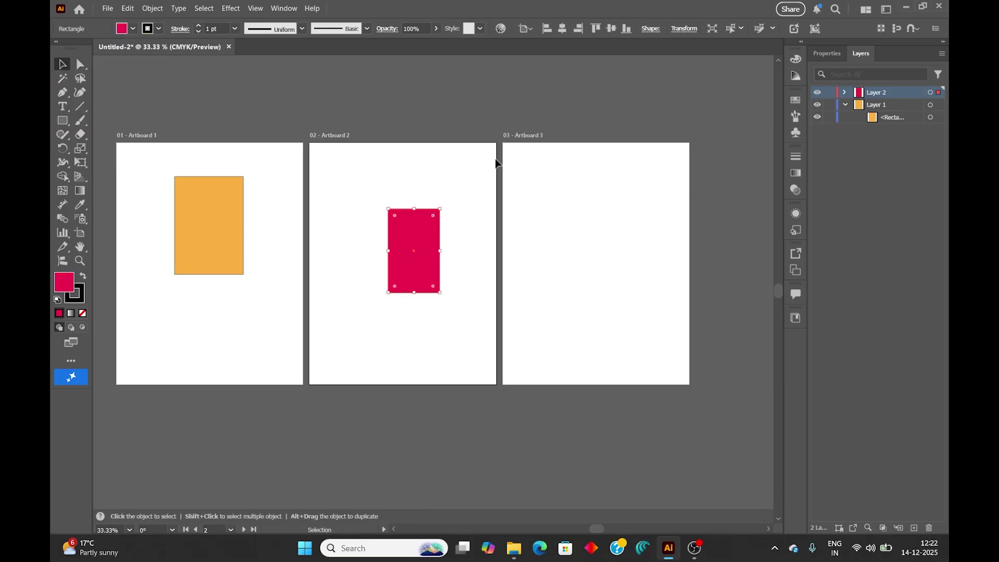
- Add a third layer and draw a narrow upright rectangle on it in the upper half of Artboard 3
click(915, 528)
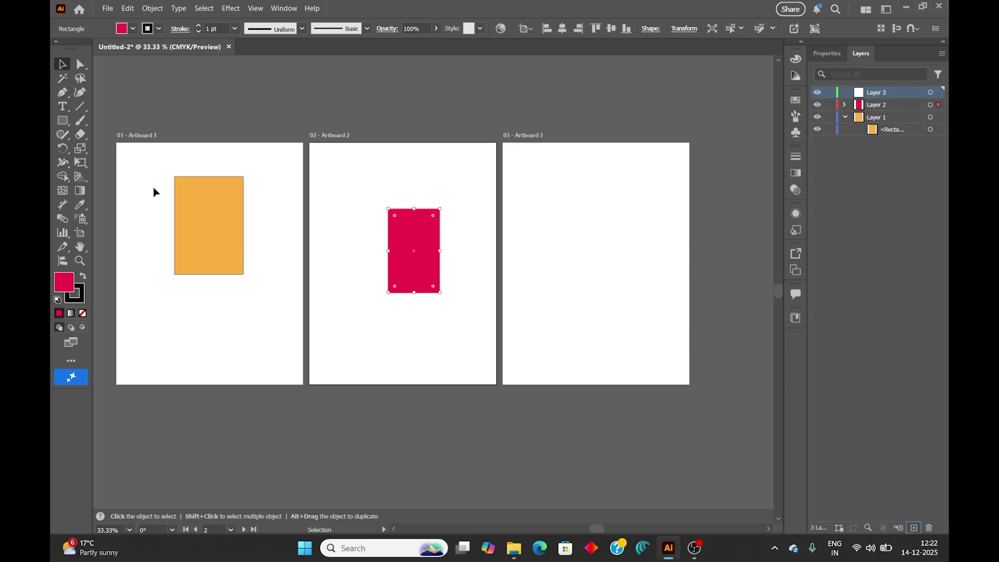
click(63, 120)
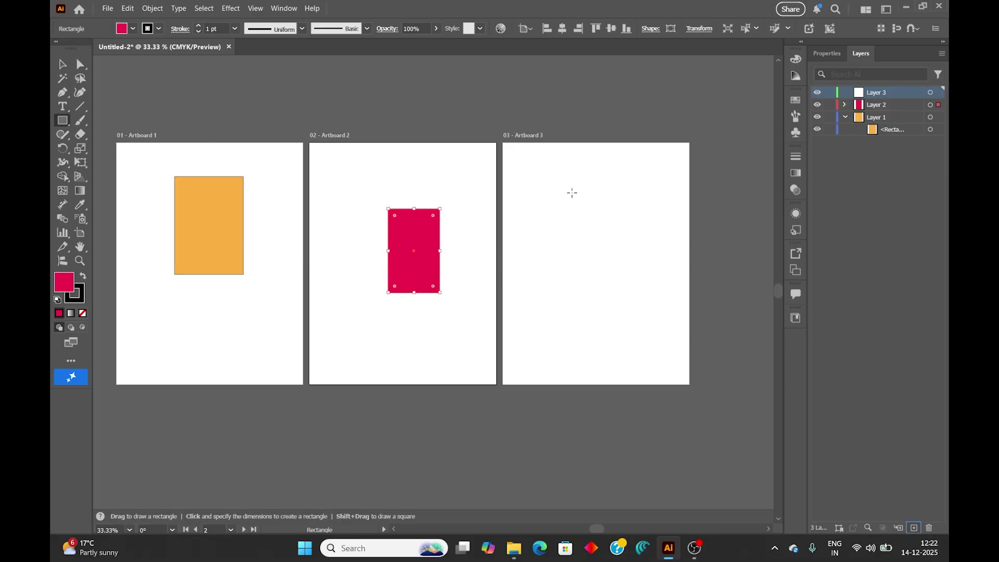
drag(572, 193, 602, 270)
- Fill the narrow rectangle on Artboard 3 with dark blue and deselect it
click(133, 29)
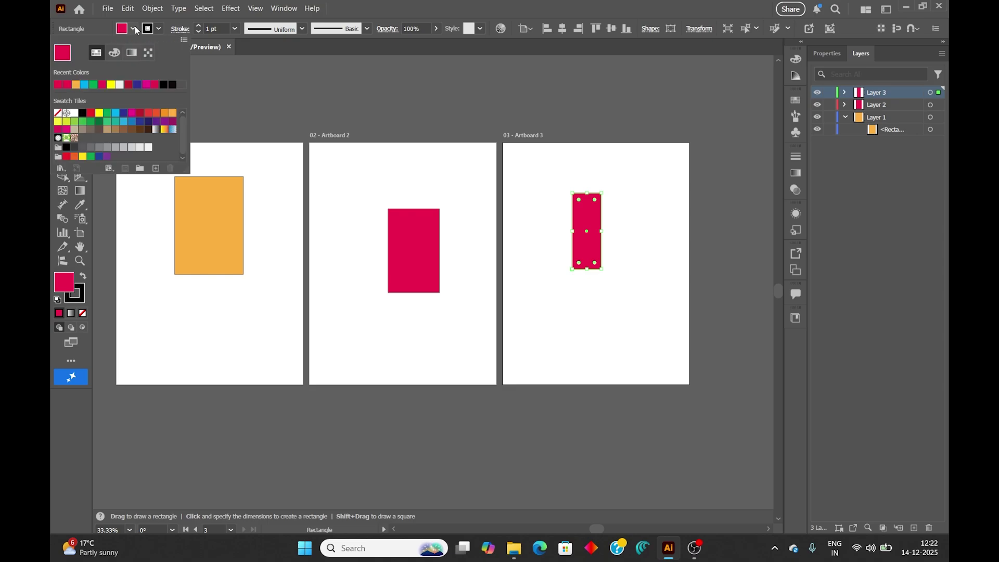
click(137, 84)
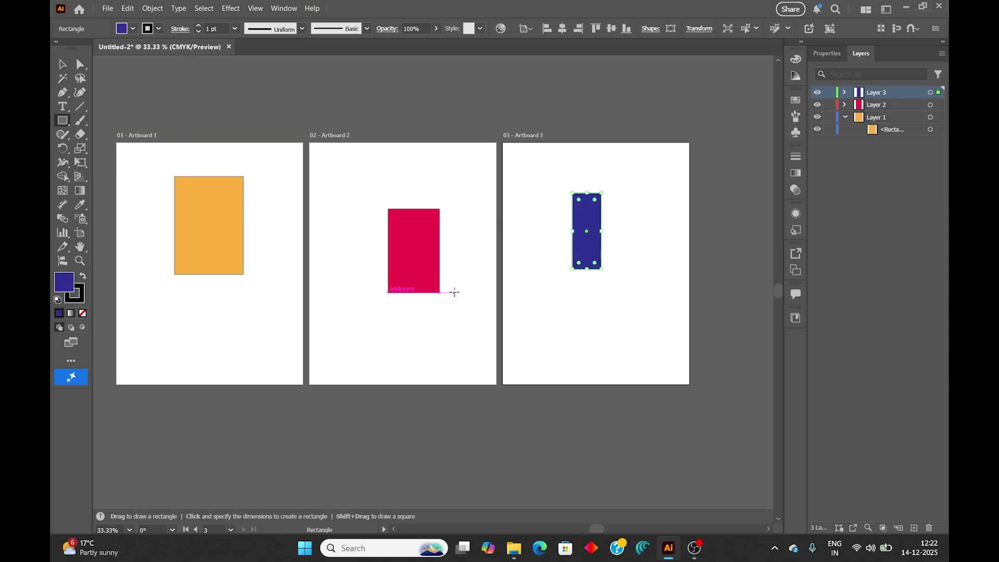
click(62, 64)
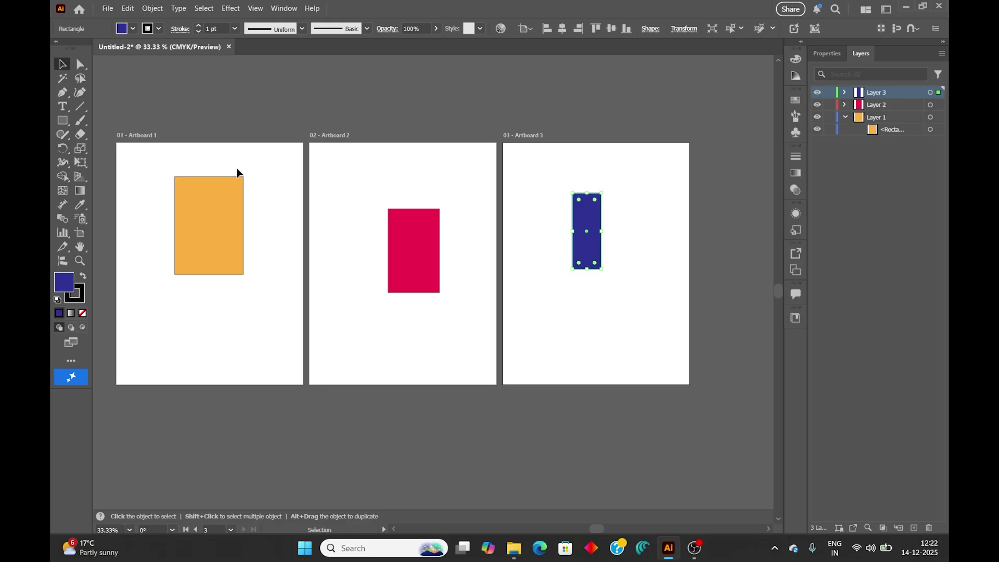
click(344, 230)
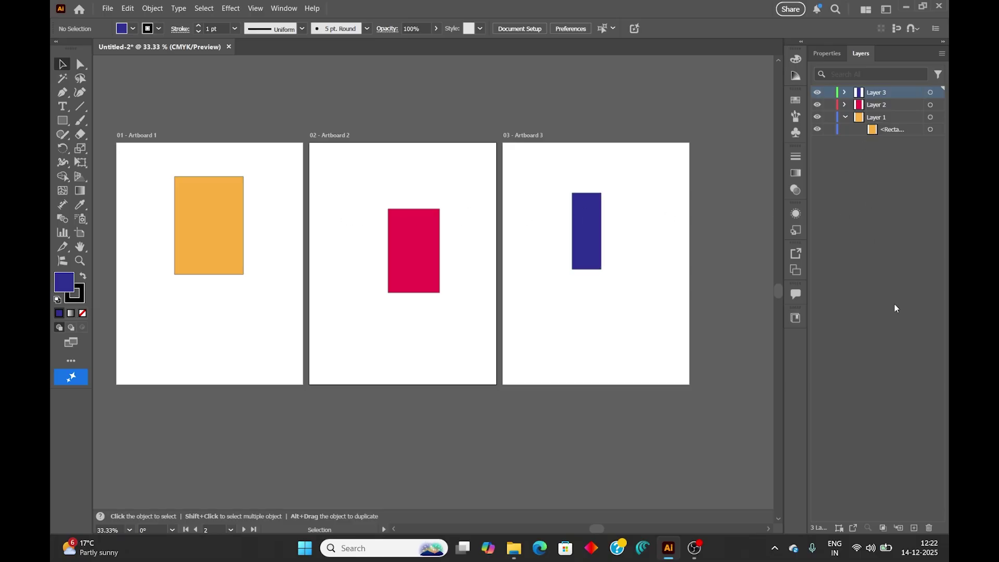
- Collapse Layer 1's contents and rename the layer as page 1
click(845, 117)
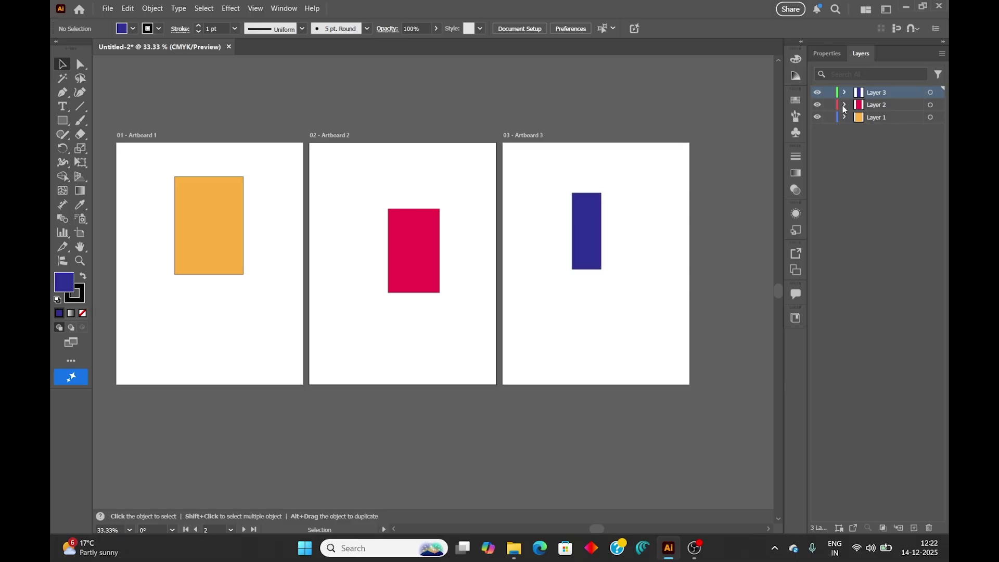
click(900, 157)
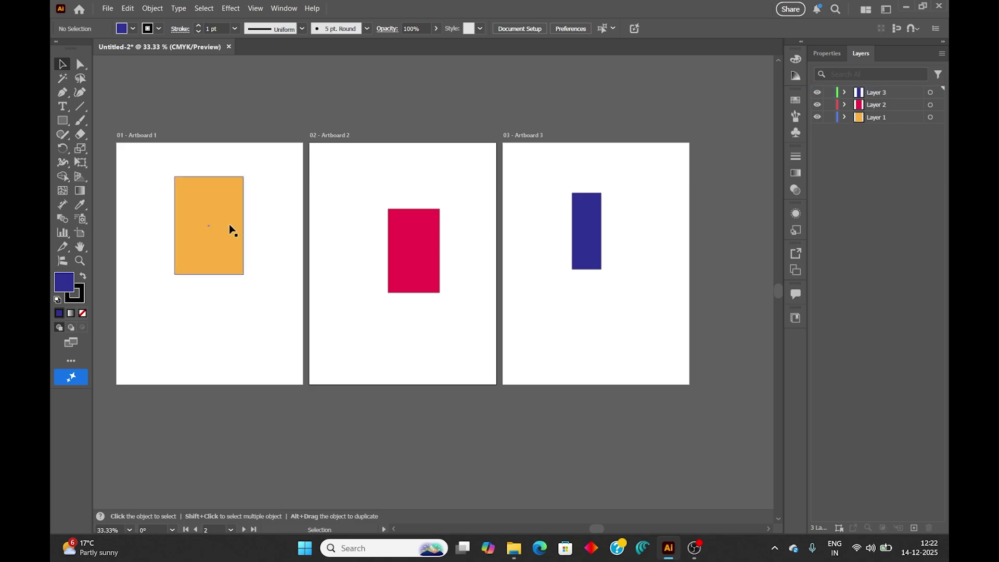
click(878, 116)
double_click(878, 118)
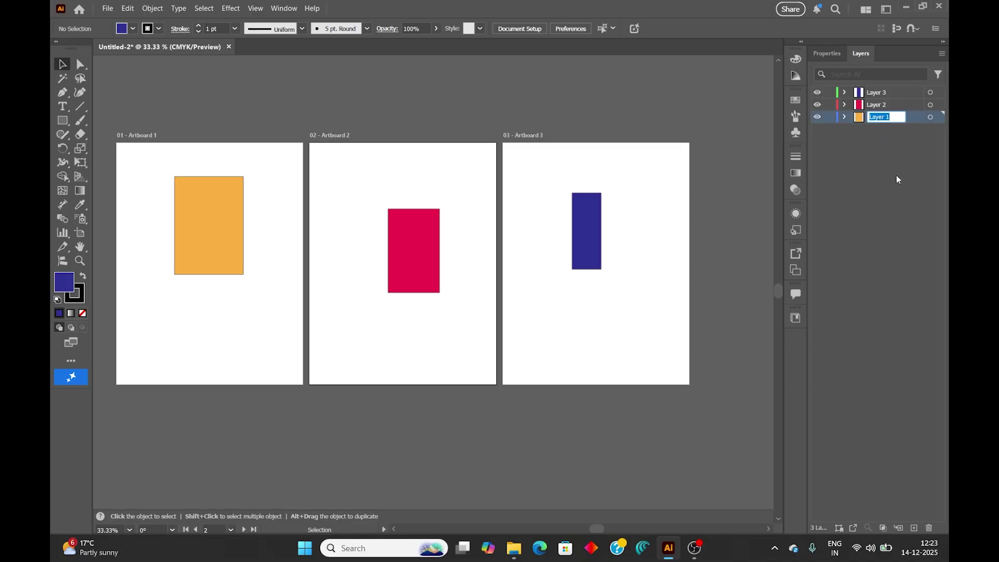
text(page 1)
click(913, 207)
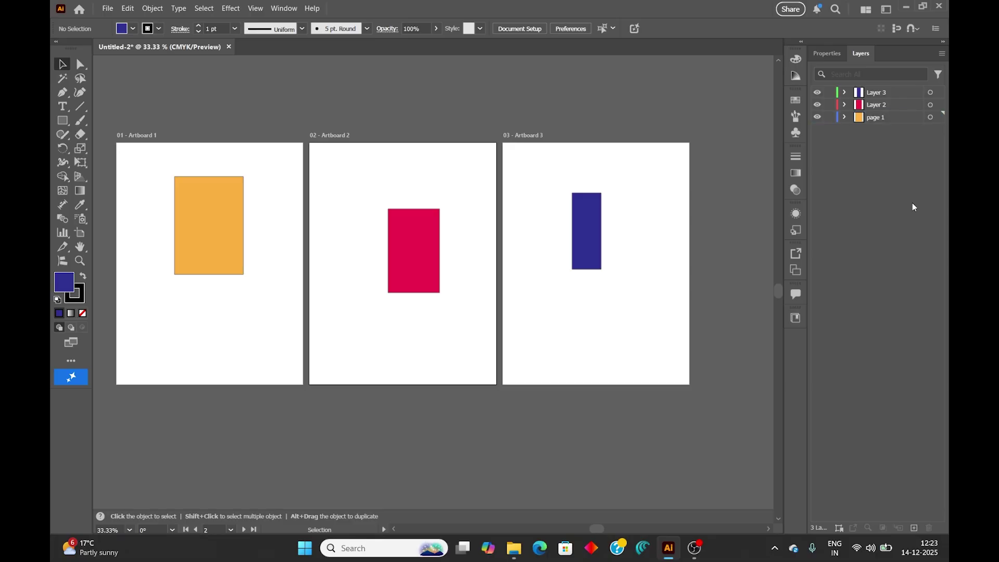
- Rename Layer 2 as page 2 and Layer 3 as page 3
double_click(878, 104)
text(pag)
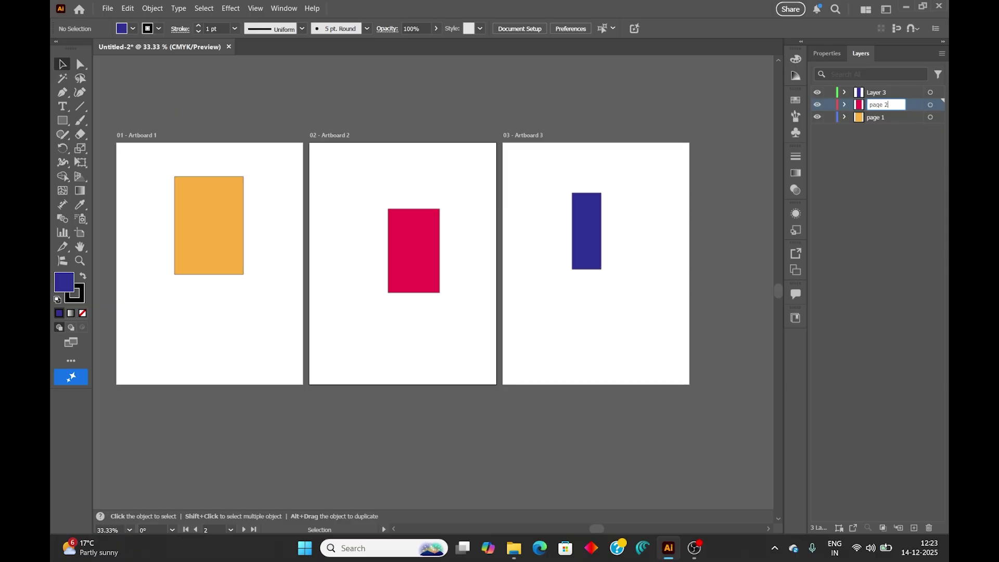
click(942, 254)
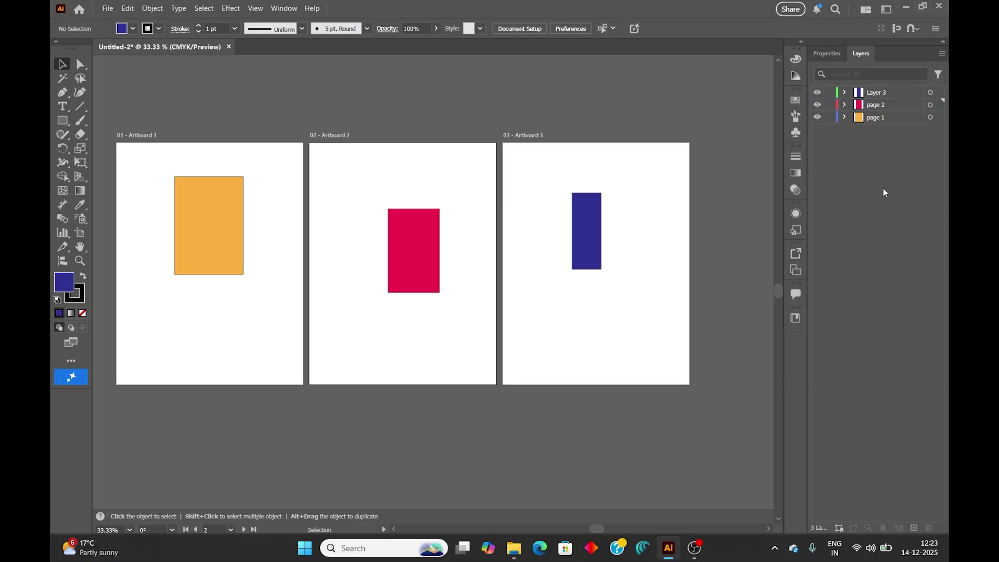
double_click(879, 92)
text(page)
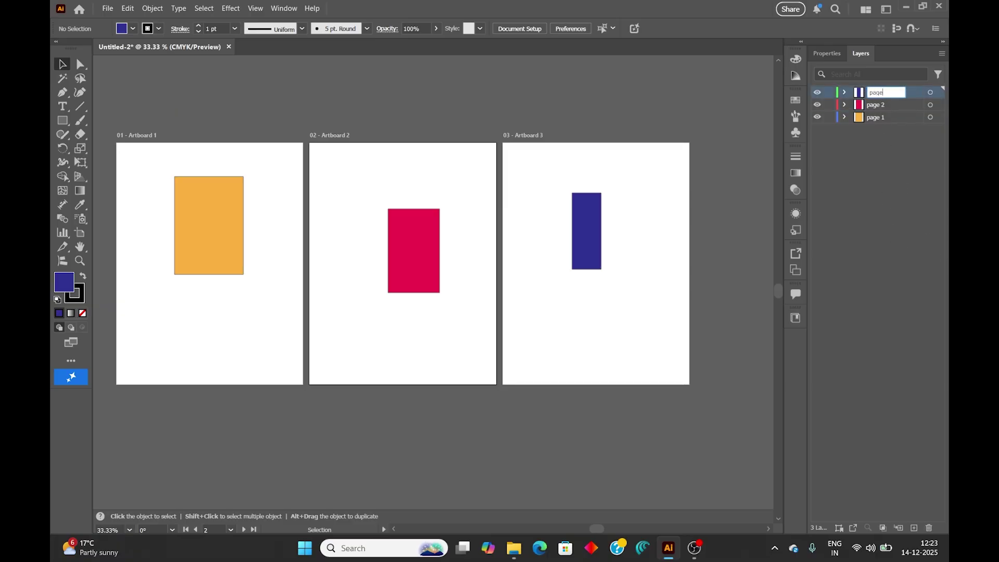
text( 3)
click(606, 318)
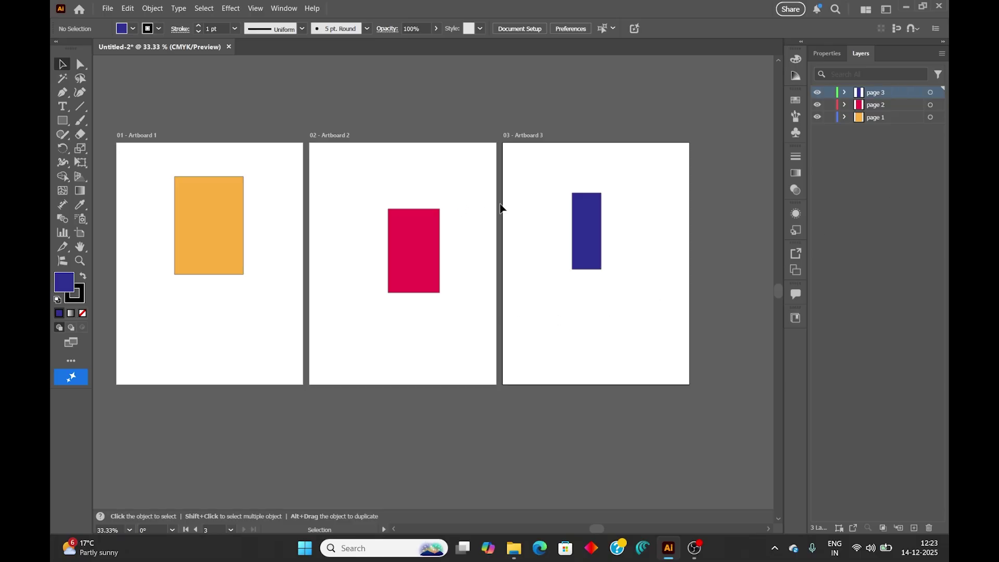
- Draw three more orange rectangles on the page 1 layer, two below and one beside the large rectangle on Artboard 1, and deselect
click(889, 122)
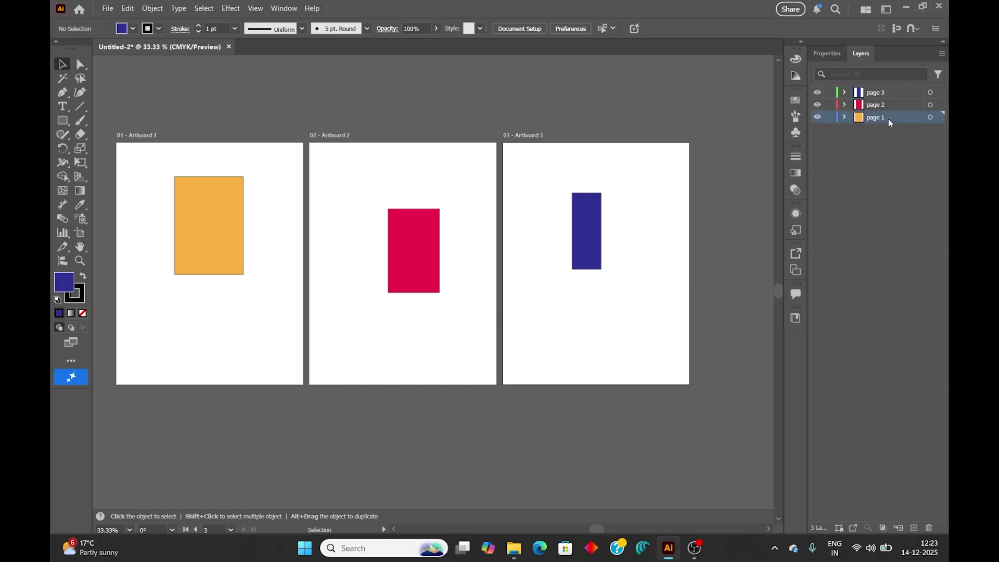
click(931, 118)
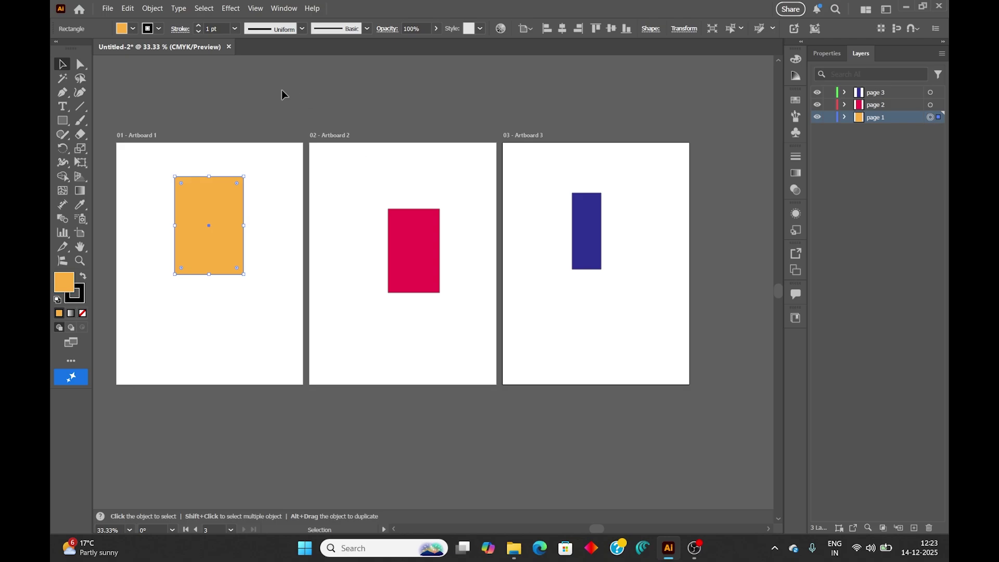
click(63, 123)
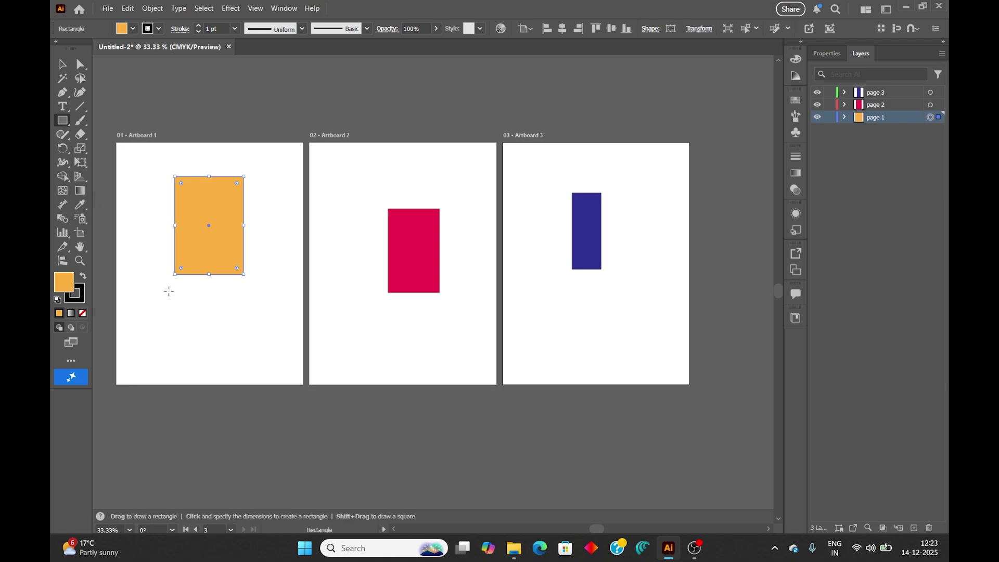
drag(156, 297, 207, 365)
drag(240, 297, 268, 348)
drag(267, 253, 277, 284)
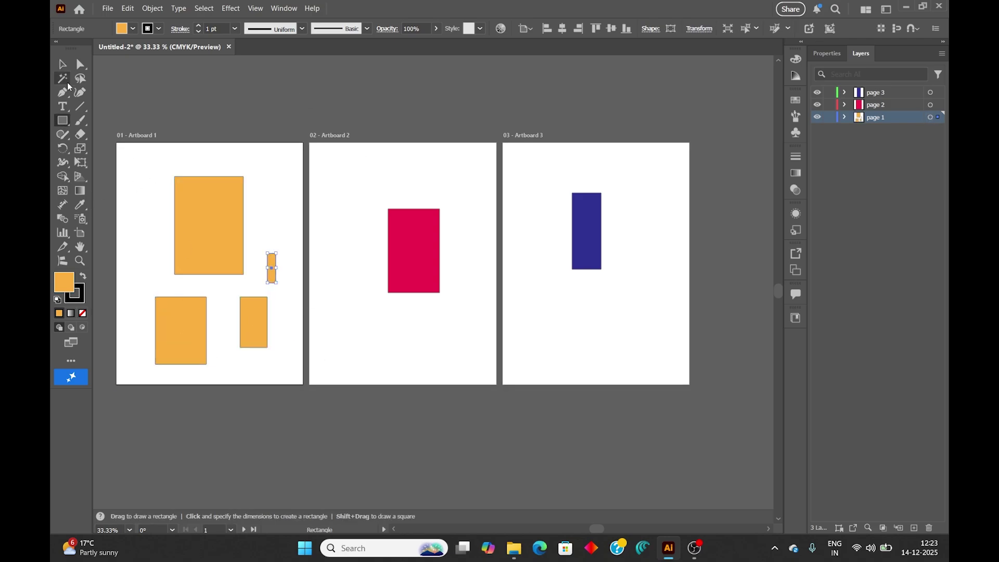
click(62, 65)
click(273, 85)
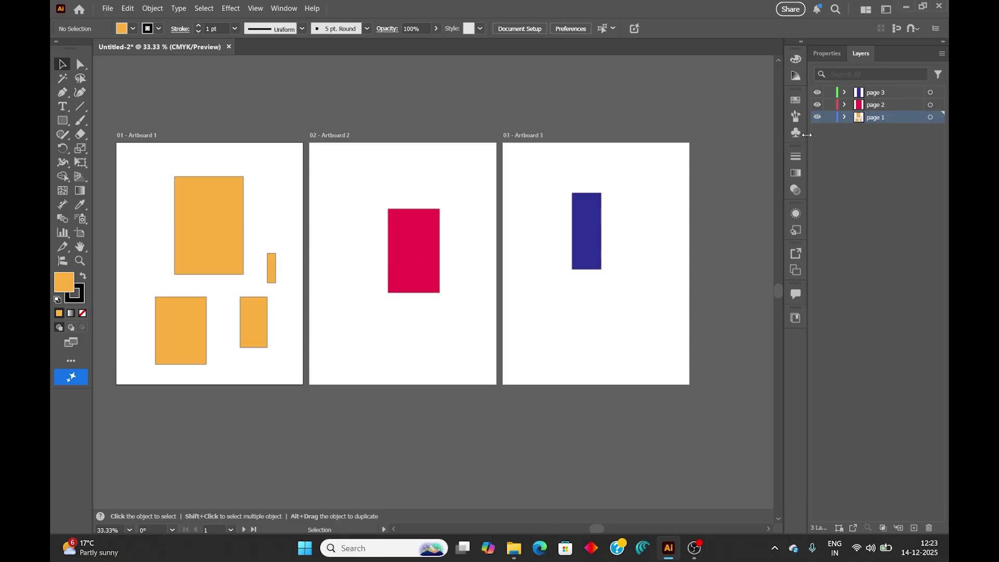
- Hide the page 3 and page 2 layers and expand the contents of page 1
click(817, 92)
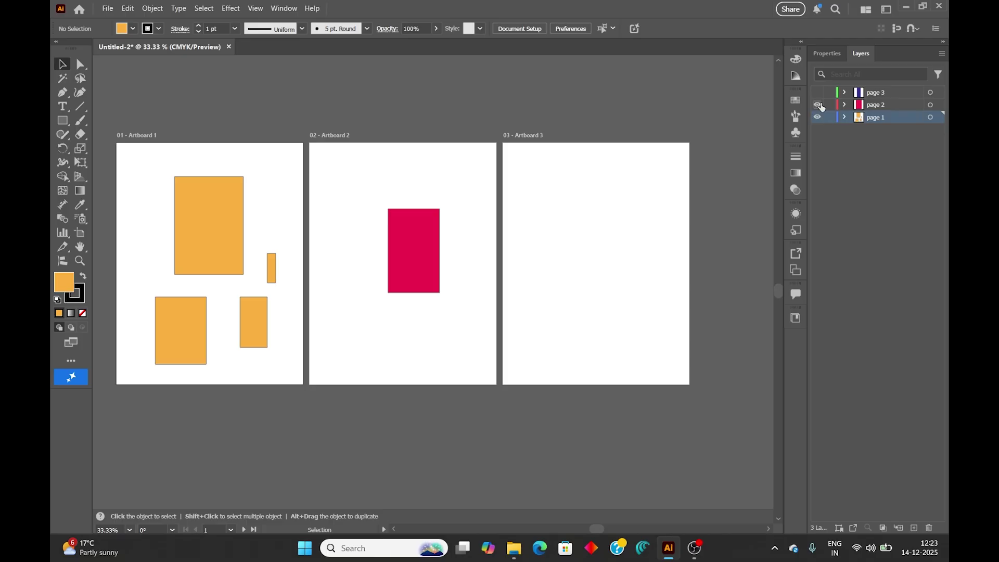
click(818, 106)
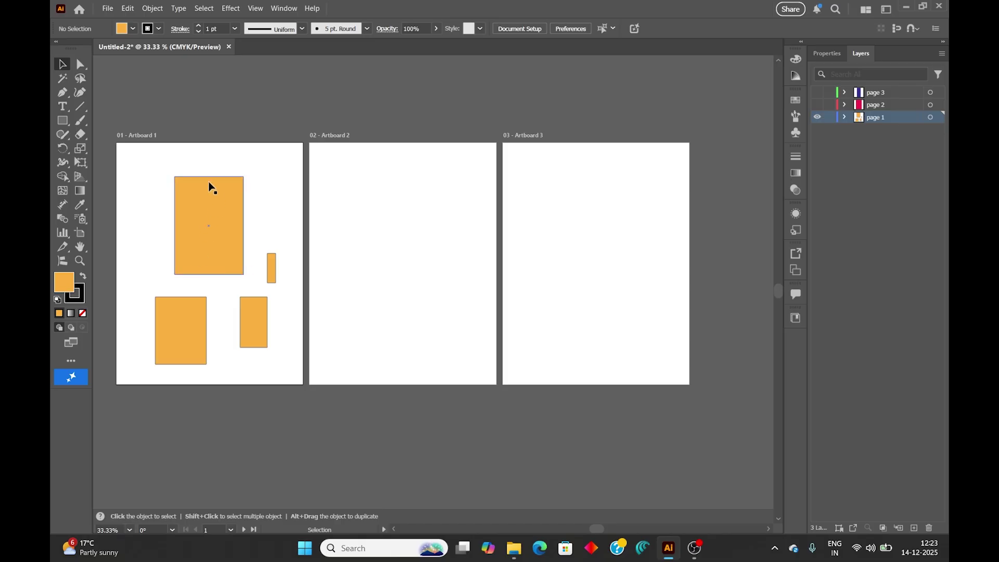
click(845, 118)
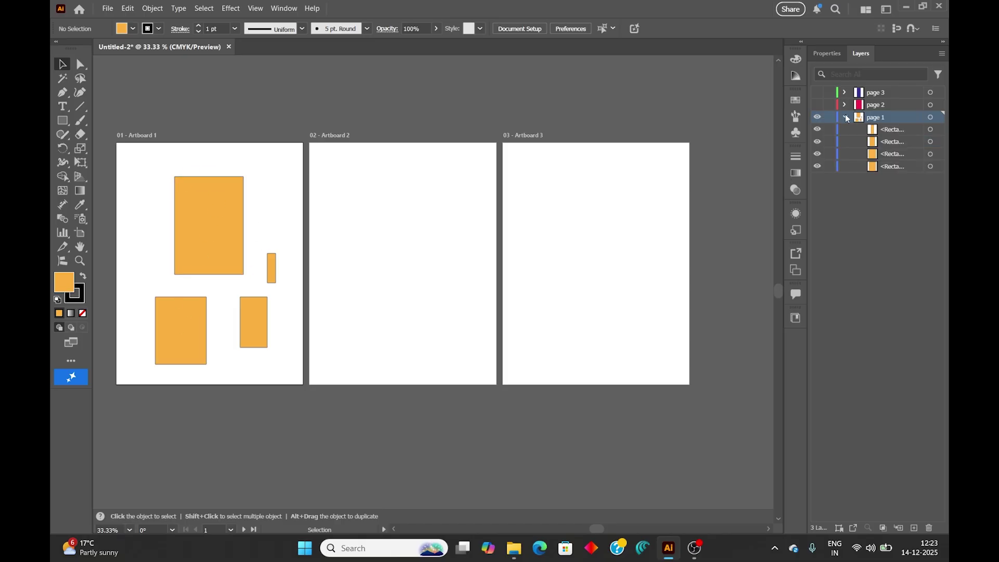
- Move the lower-left orange rectangle up to overlap the large one, and shift the medium rectangle beside it slightly down and left
click(931, 154)
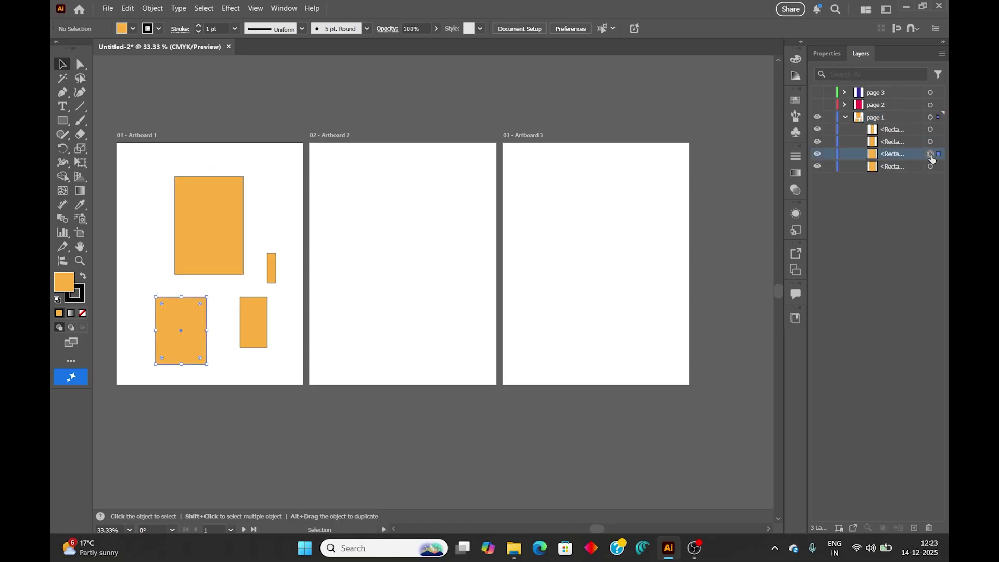
drag(185, 321, 195, 293)
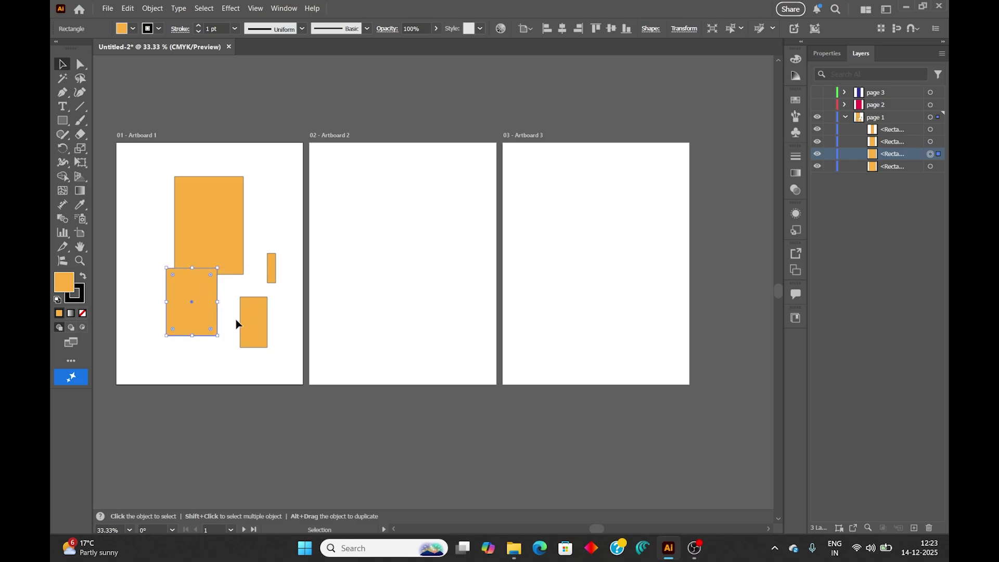
mouse_move(248, 312)
mouse_down()
mouse_move(241, 331)
mouse_move(244, 317)
mouse_up()
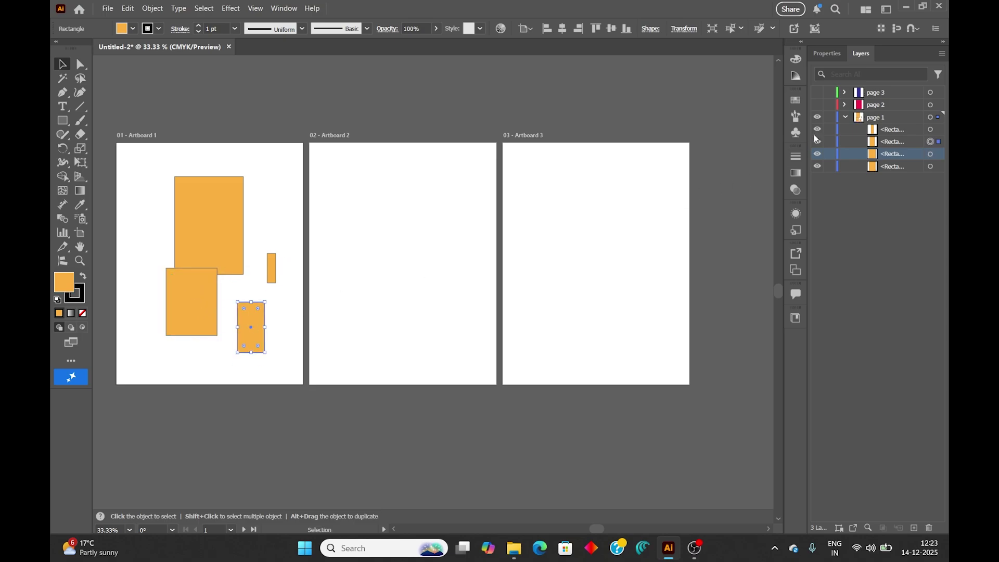
- Show the page 2 and page 3 layers again and collapse the contents of page 1
click(817, 105)
click(818, 92)
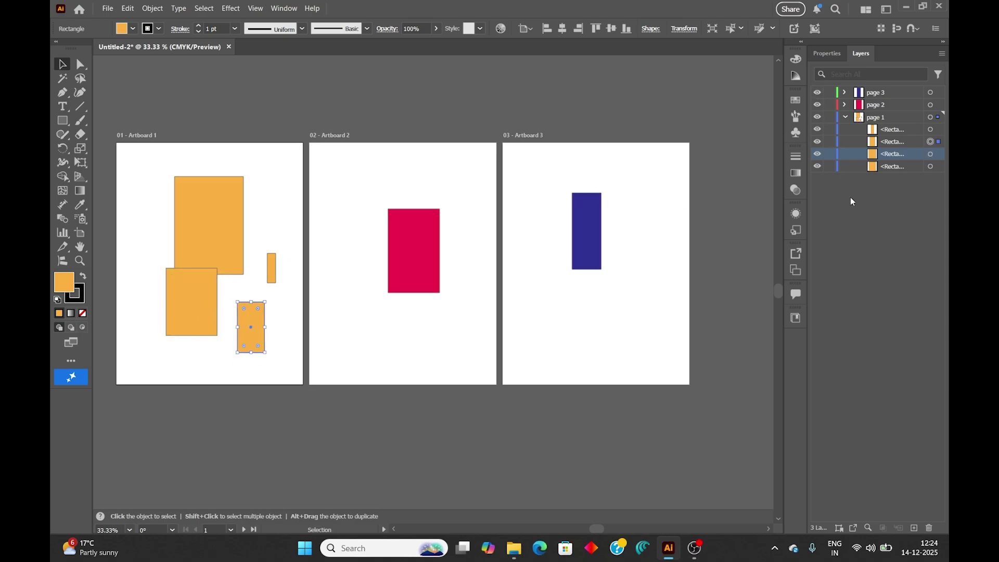
click(856, 214)
click(845, 116)
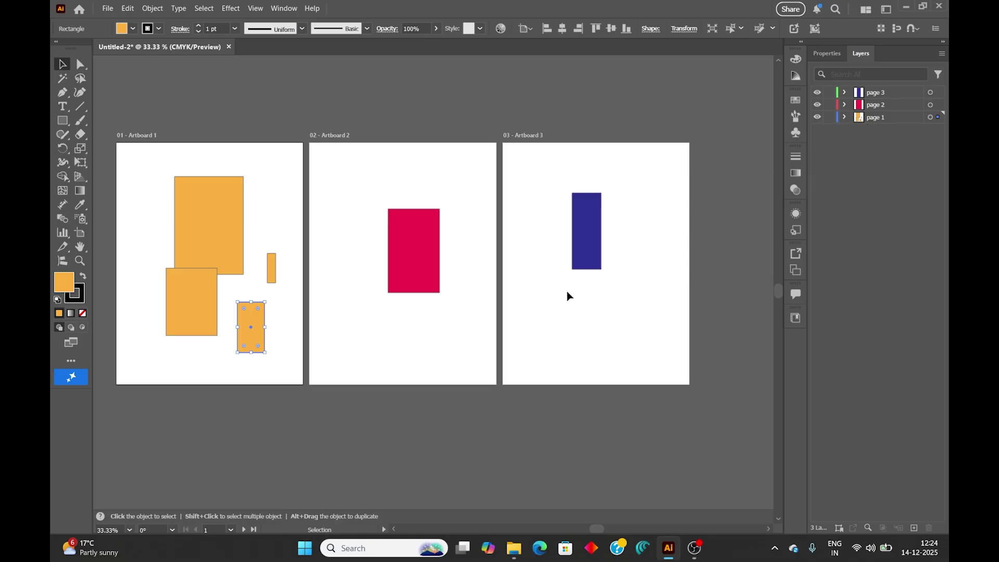